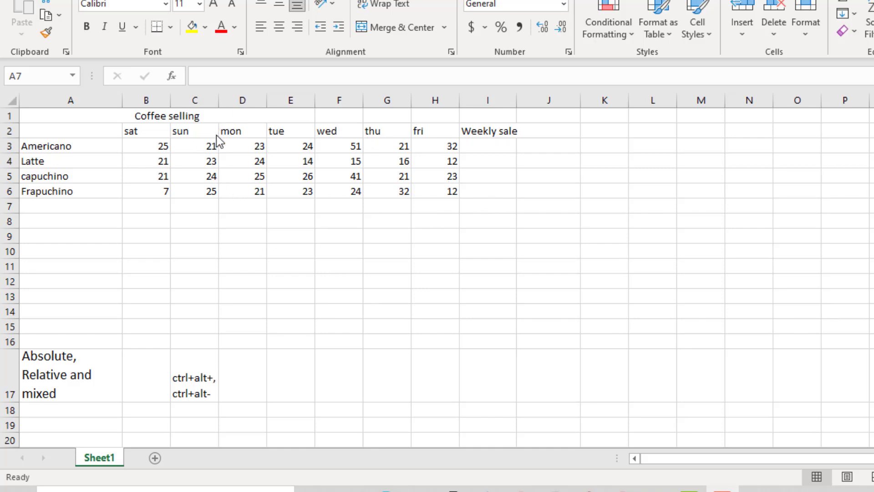
# Step: Sum Americano's sales from B3:H3 in I3 and fill the formula down the Weekly sale column to I6
pyautogui.click(152, 161)
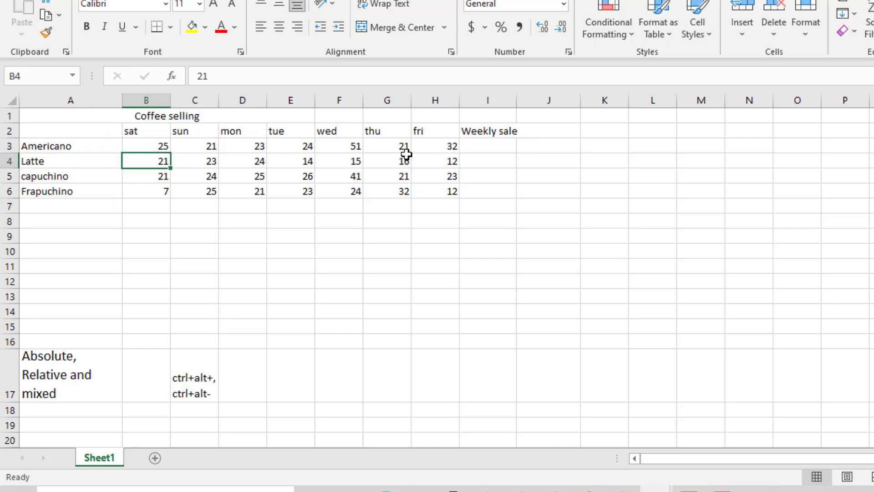
pyautogui.click(483, 150)
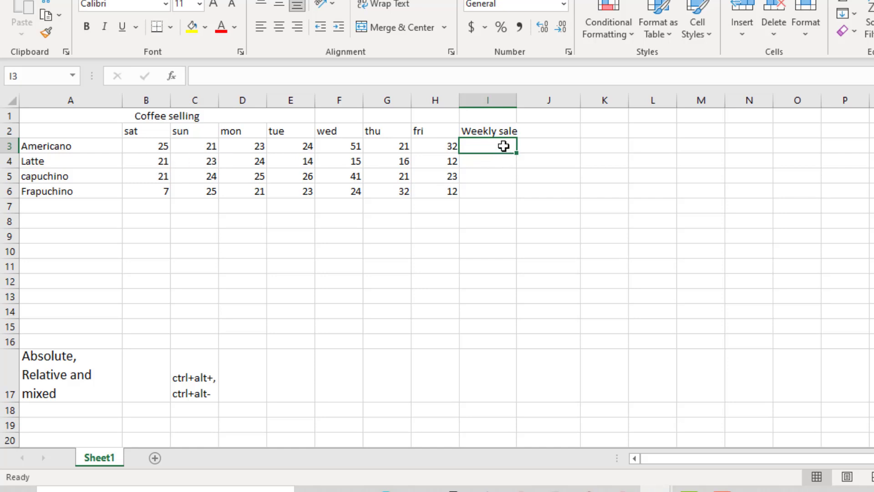
pyautogui.hotkey('alt', '=')
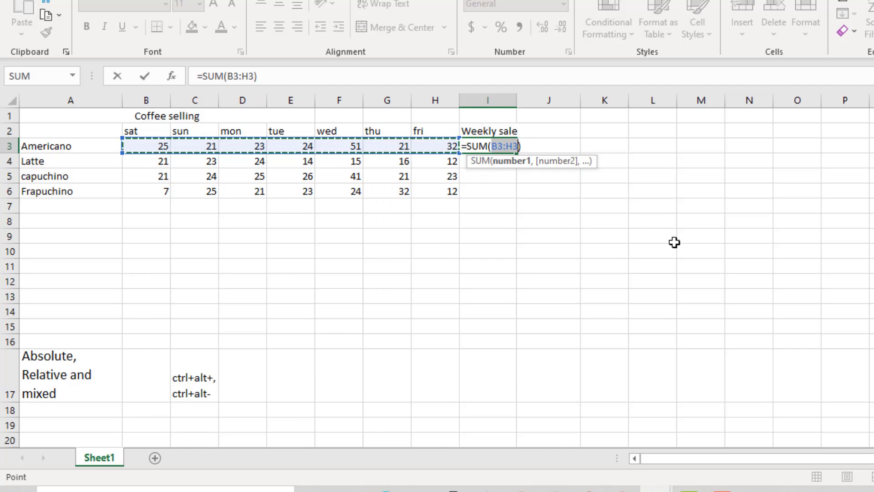
pyautogui.press('Return')
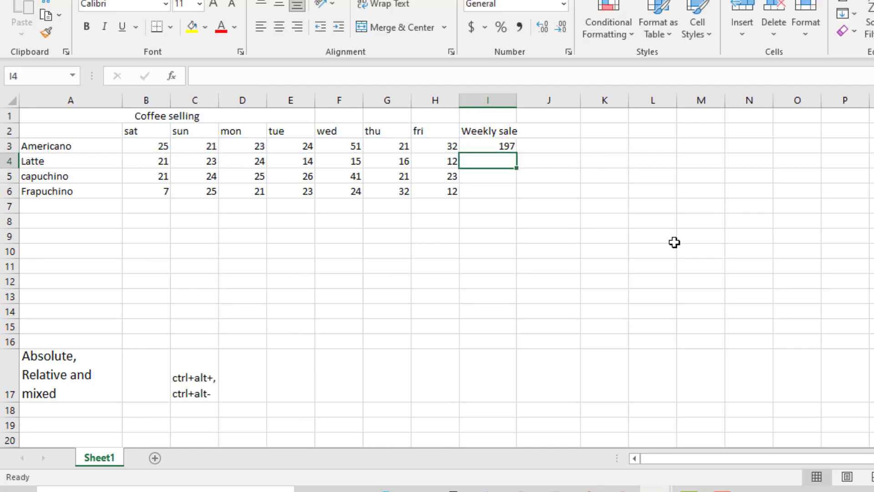
pyautogui.click(498, 145)
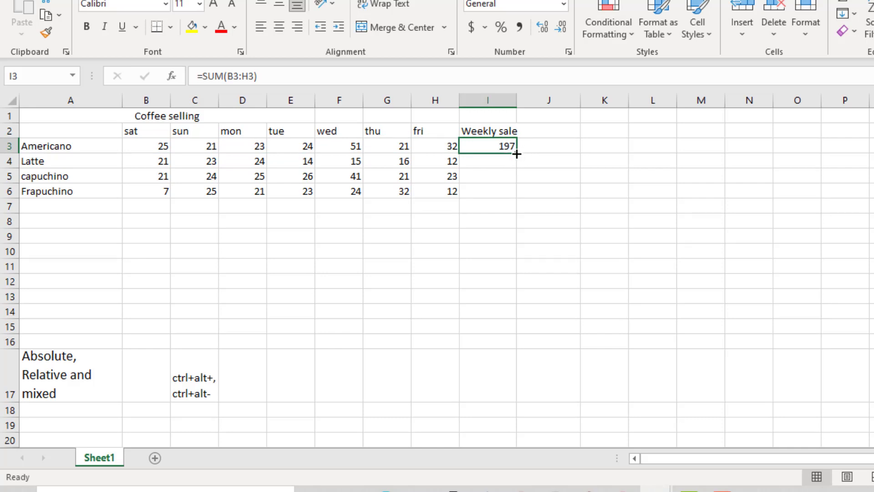
pyautogui.moveTo(517, 154); pyautogui.dragTo(510, 199)
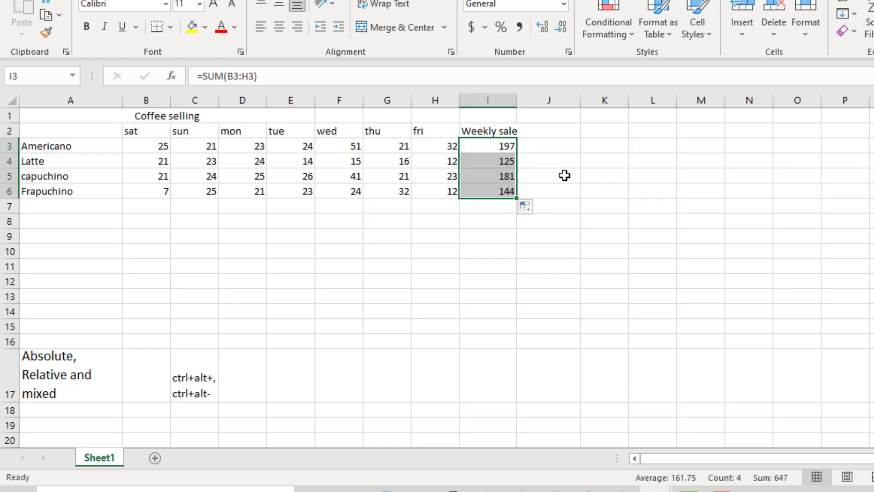
# Step: Examine the row references in the Weekly sale formulas in I3:I6 to compare how they change from row to row
pyautogui.click(507, 163)
pyautogui.click(506, 177)
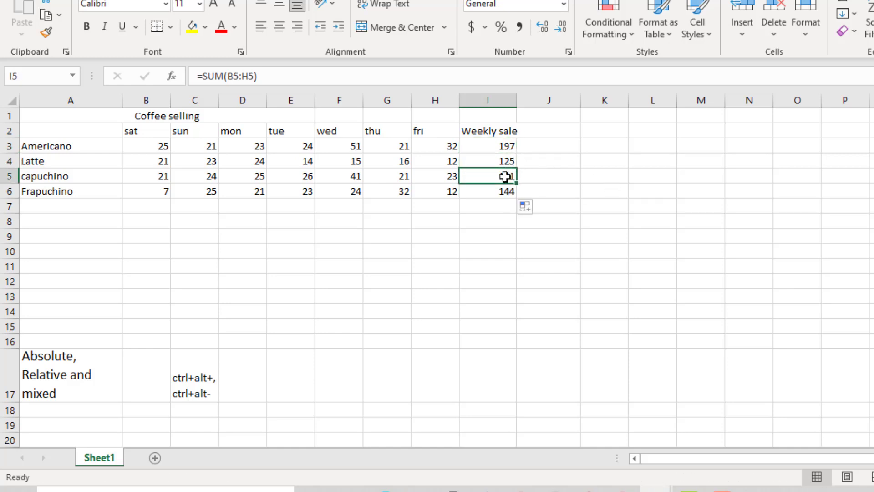
pyautogui.click(504, 191)
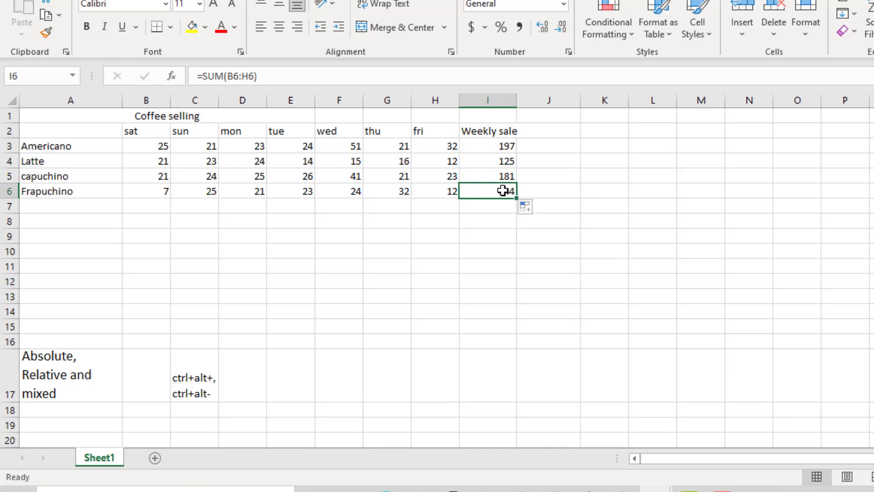
pyautogui.click(506, 160)
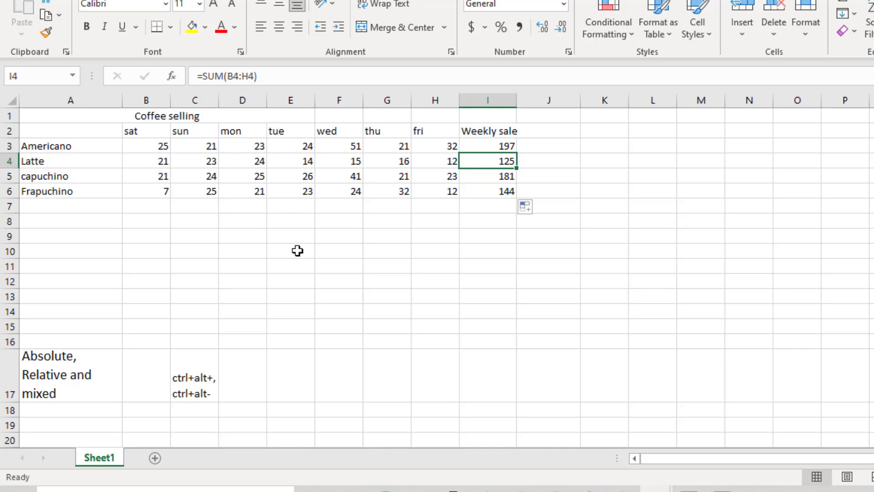
pyautogui.click(490, 176)
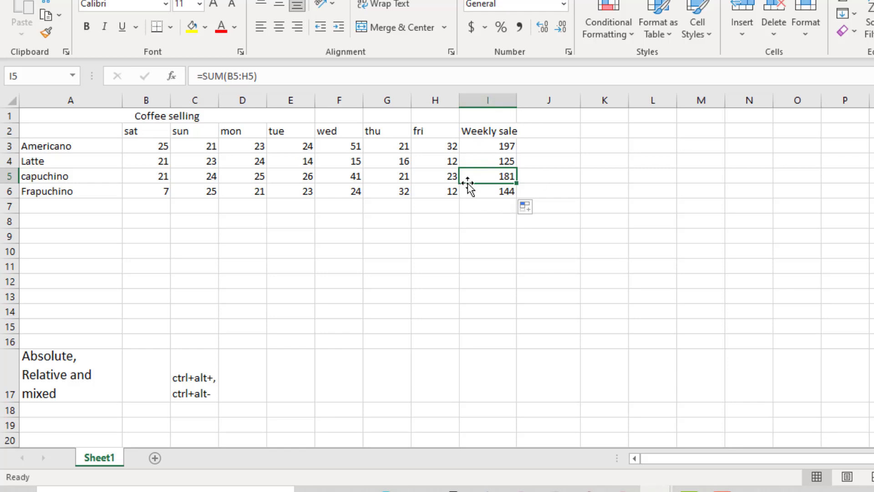
pyautogui.click(505, 144)
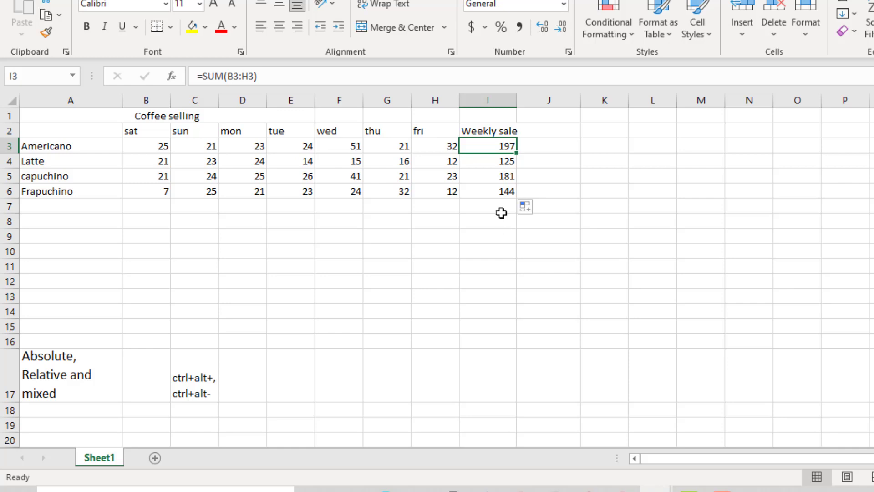
pyautogui.click(504, 160)
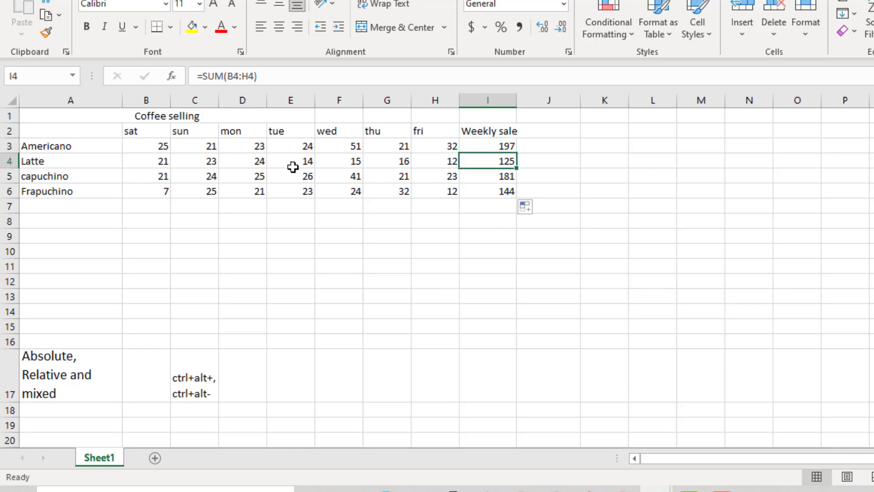
pyautogui.click(502, 178)
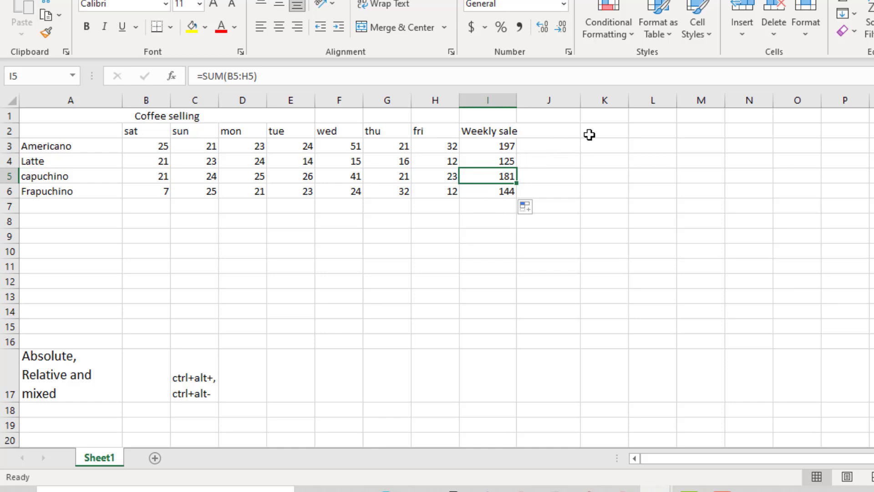
pyautogui.click(608, 133)
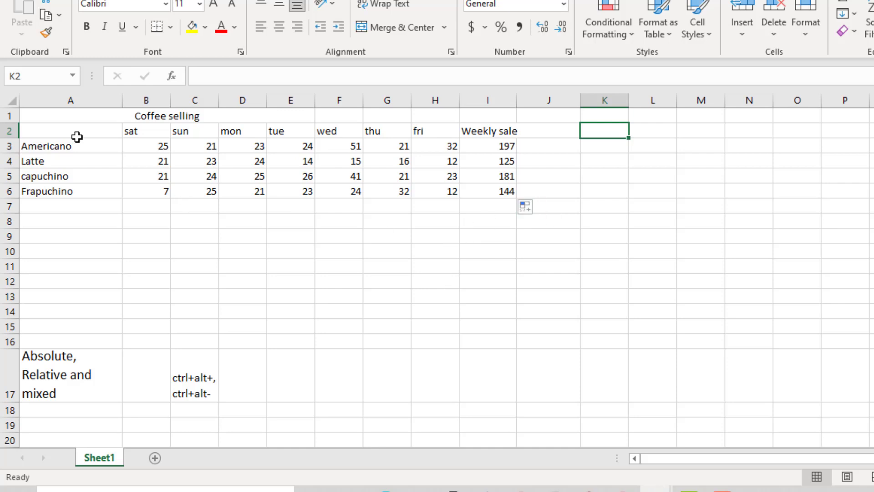
# Step: Total the weekly sales of all coffees in I7 with a SUM of I3:I6
pyautogui.click(495, 210)
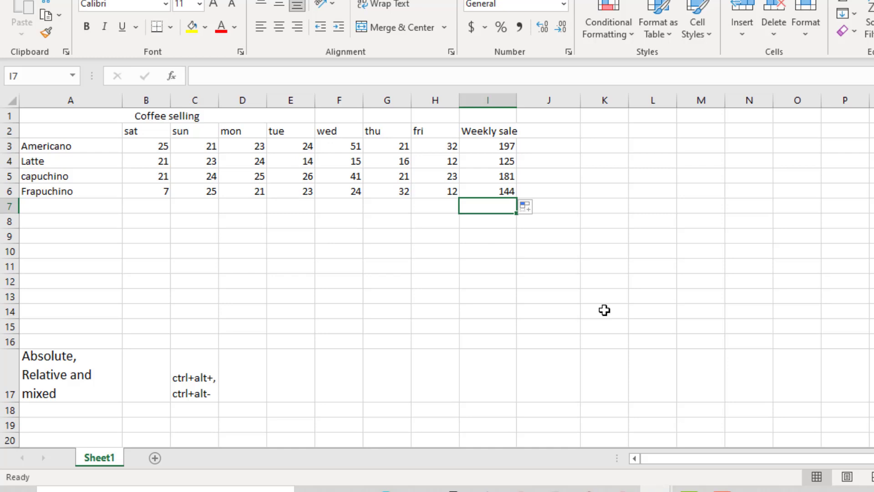
pyautogui.hotkey('alt', '=')
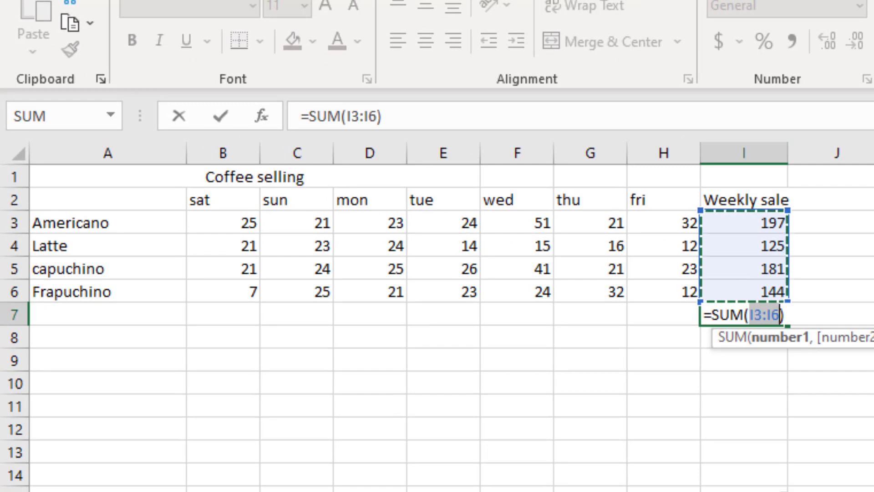
pyautogui.press('Return')
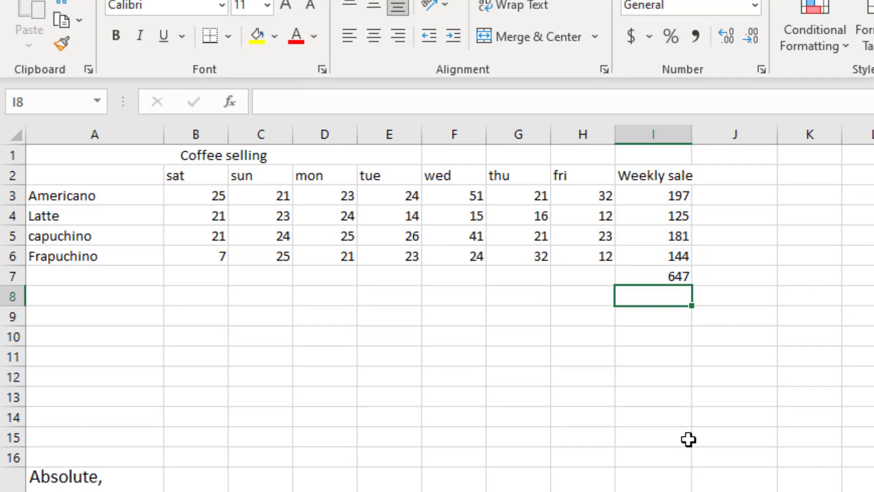
pyautogui.click(678, 277)
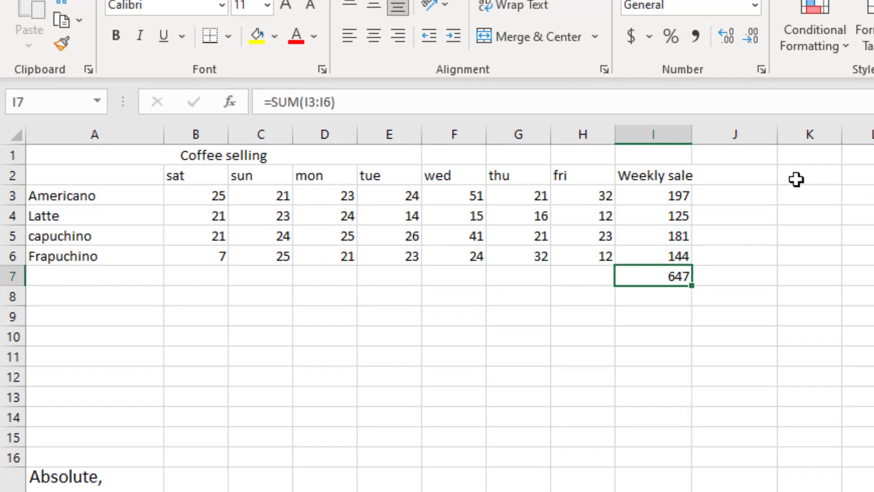
# Step: Enter the column heading "Percentage" in J2, beside Weekly sale
pyautogui.click(761, 178)
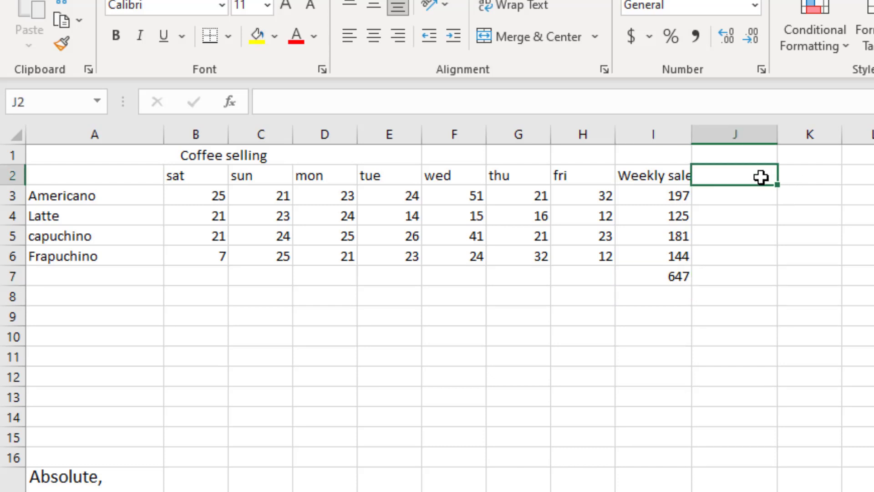
pyautogui.write('pE')
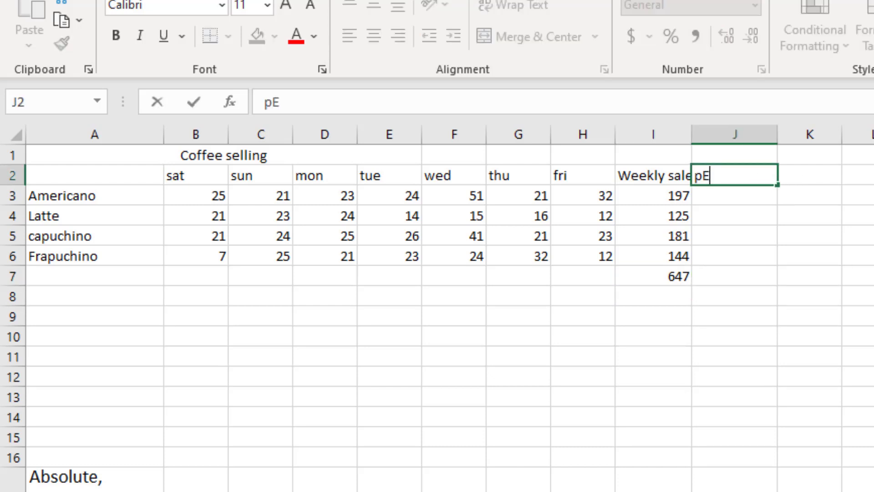
pyautogui.press('BackSpace')
pyautogui.press('BackSpace')
pyautogui.write('Percentag')
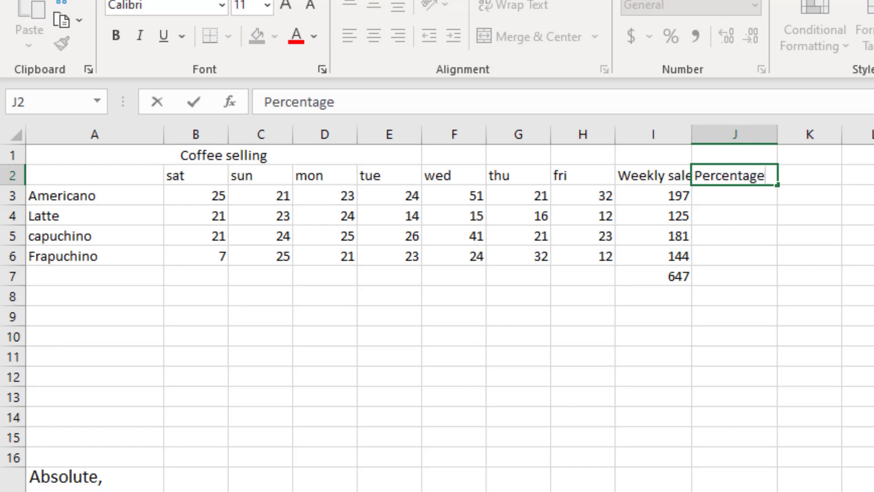
pyautogui.write('e')
# Step: Calculate Americano's share of total sales in J3 with the formula =I3/I7
pyautogui.click(756, 196)
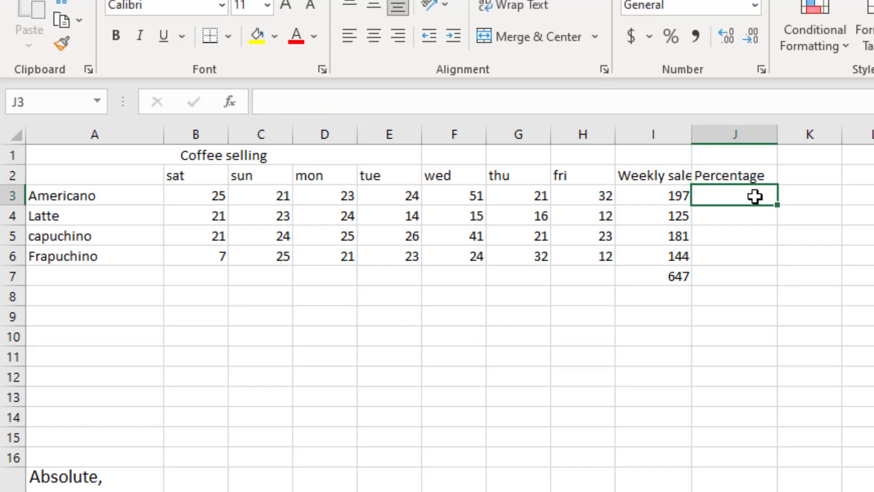
pyautogui.write('=')
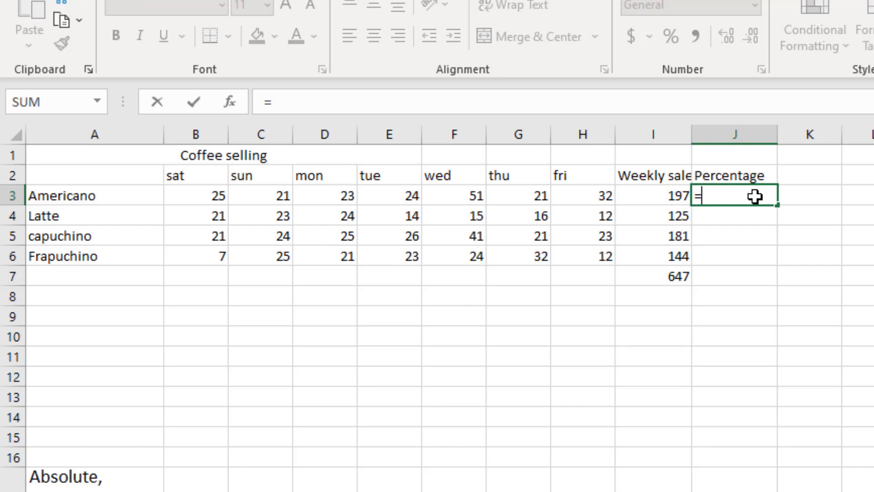
pyautogui.click(661, 197)
pyautogui.write('/')
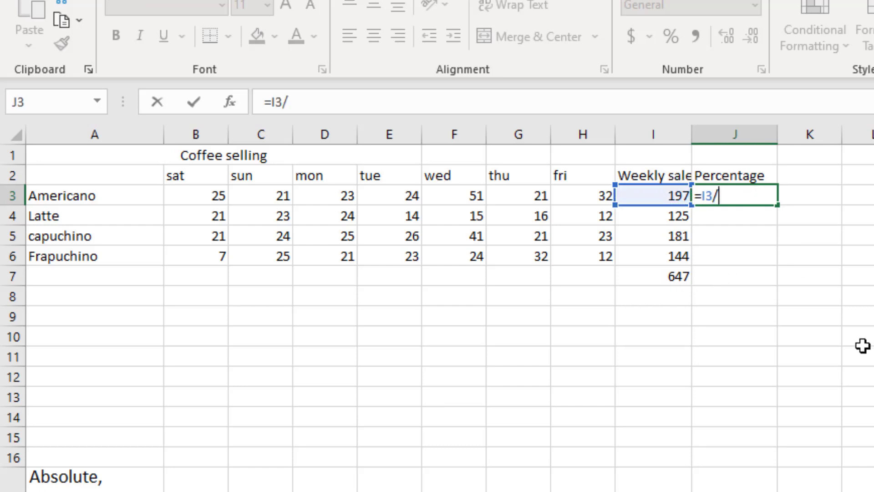
pyautogui.click(680, 279)
pyautogui.press('Return')
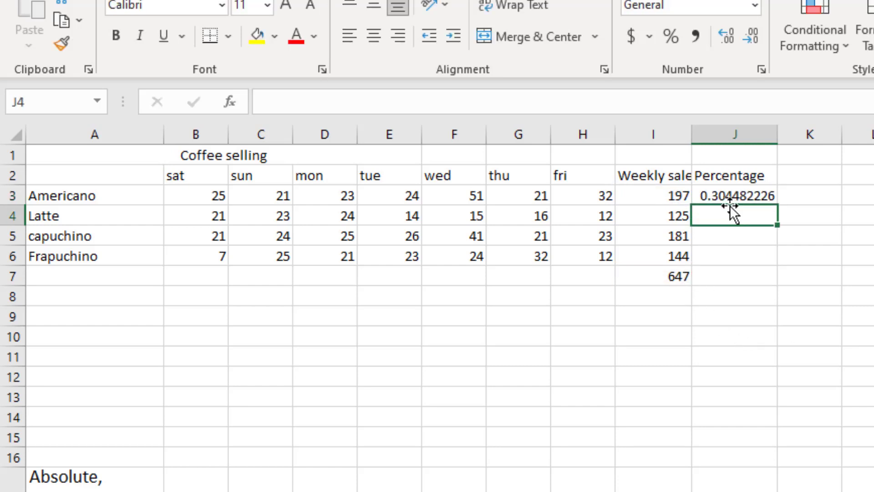
# Step: Format J3 as a percentage and fill its formula down the Percentage column to J6
pyautogui.click(739, 194)
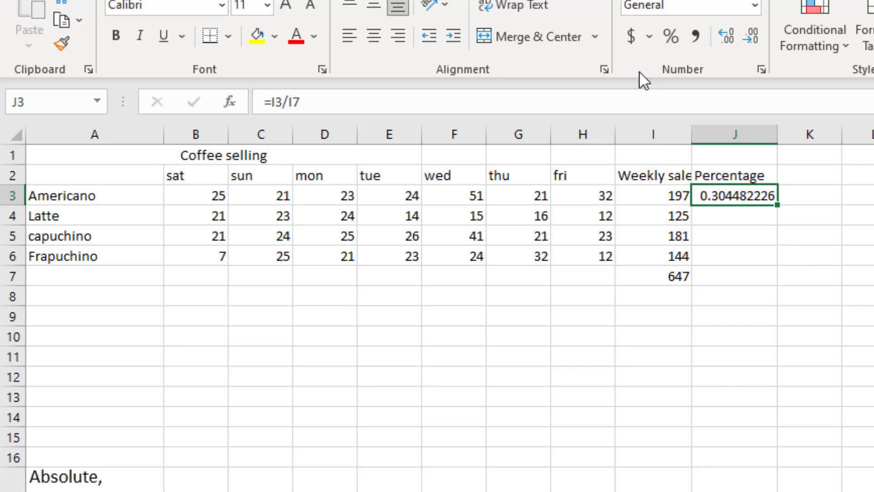
pyautogui.click(633, 36)
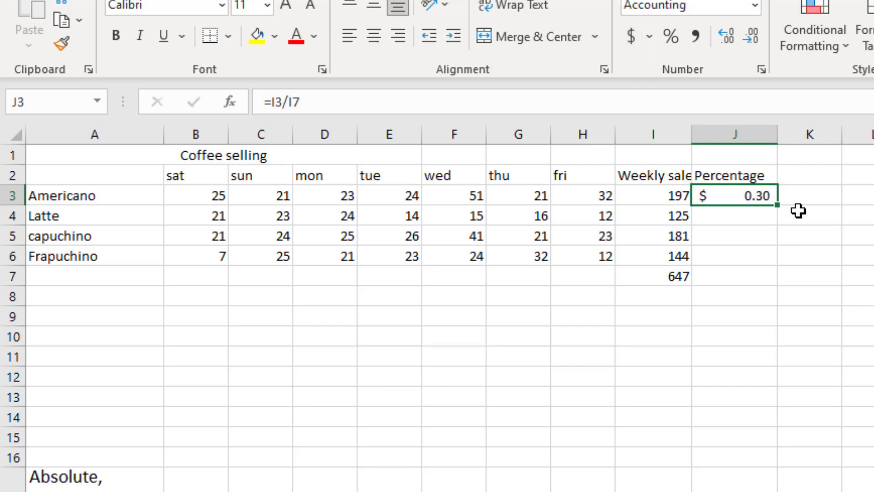
pyautogui.click(672, 39)
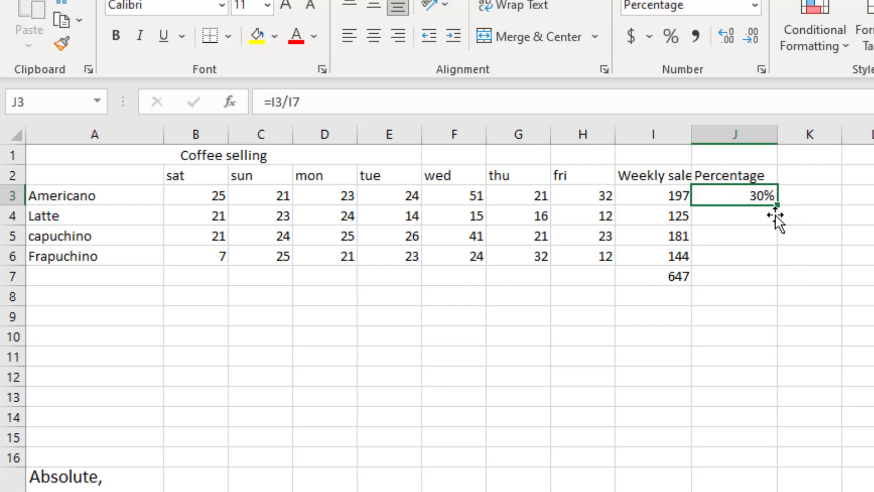
pyautogui.moveTo(777, 205); pyautogui.dragTo(773, 267)
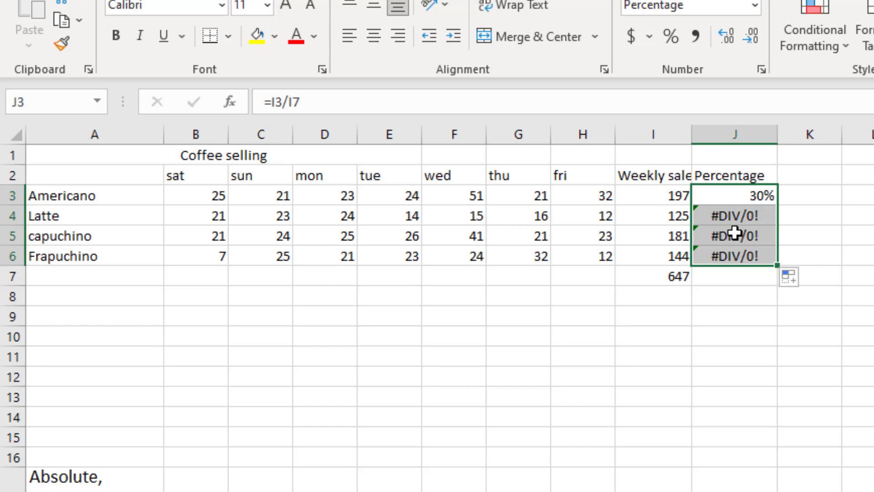
# Step: Examine which cells the Percentage formulas in J3 and J4 reference, comparing the weekly sales cells with the total in I7 and the cell below it
pyautogui.click(745, 291)
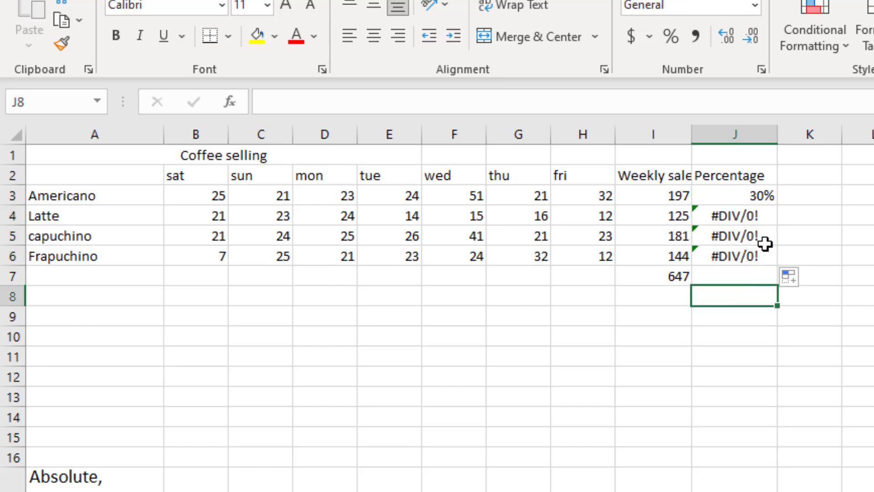
pyautogui.click(764, 194)
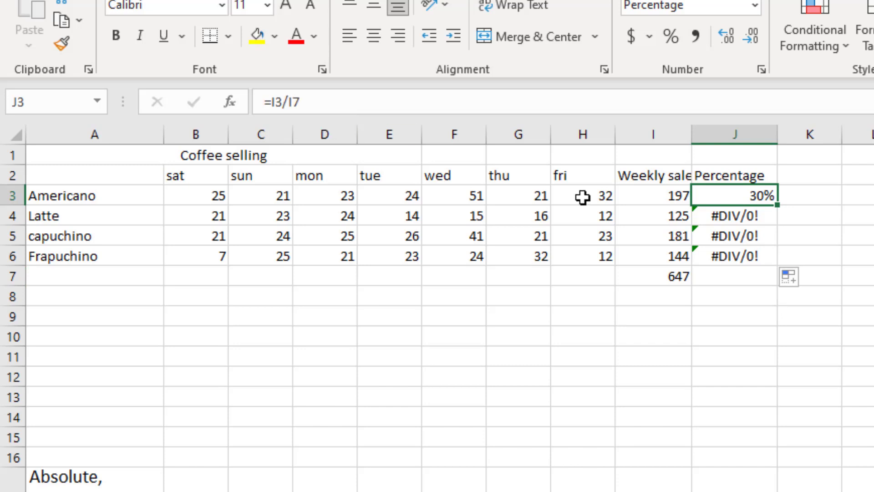
pyautogui.click(657, 197)
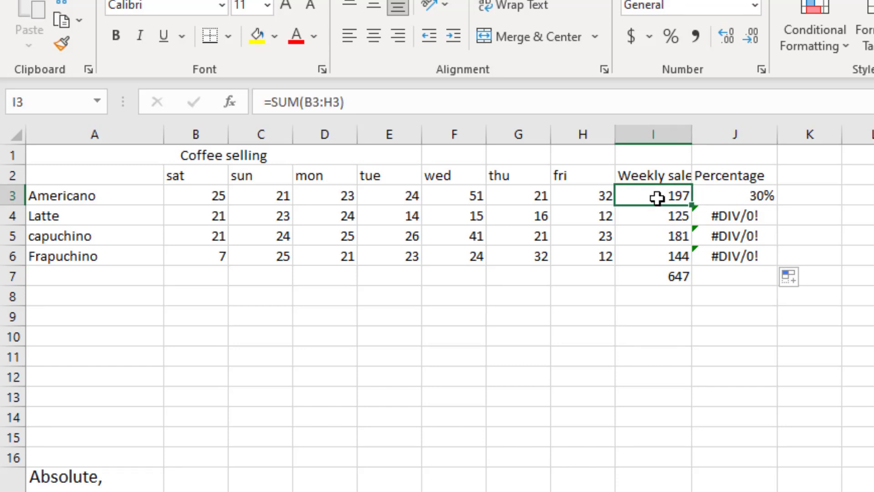
pyautogui.click(666, 277)
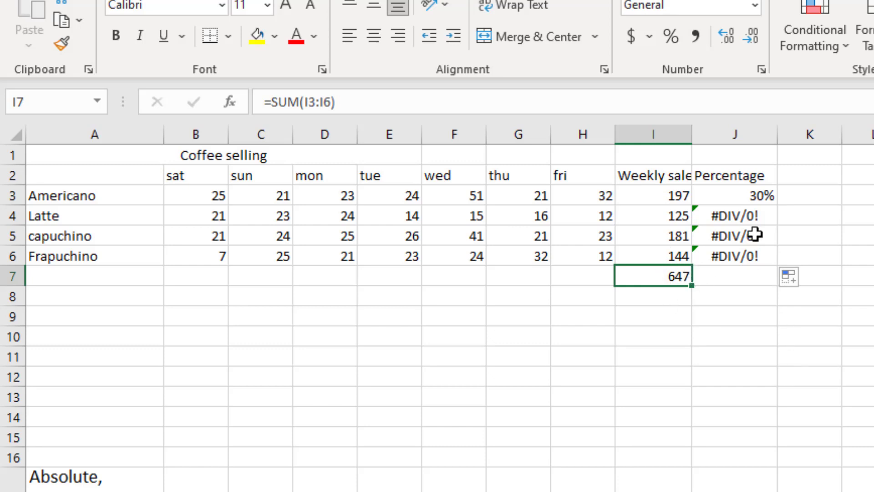
pyautogui.click(738, 217)
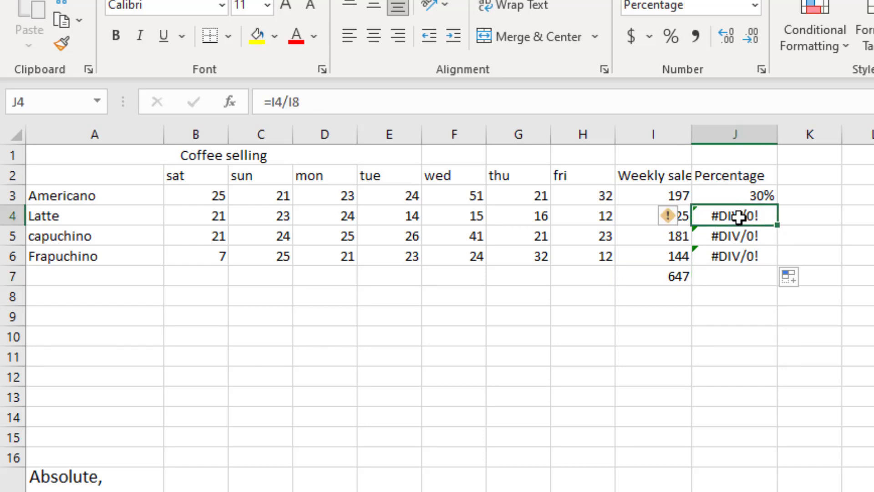
pyautogui.click(646, 213)
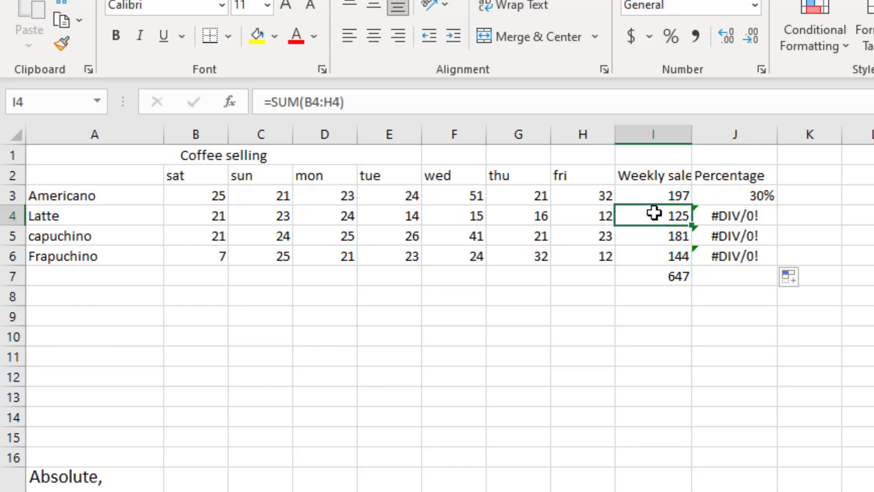
pyautogui.click(674, 278)
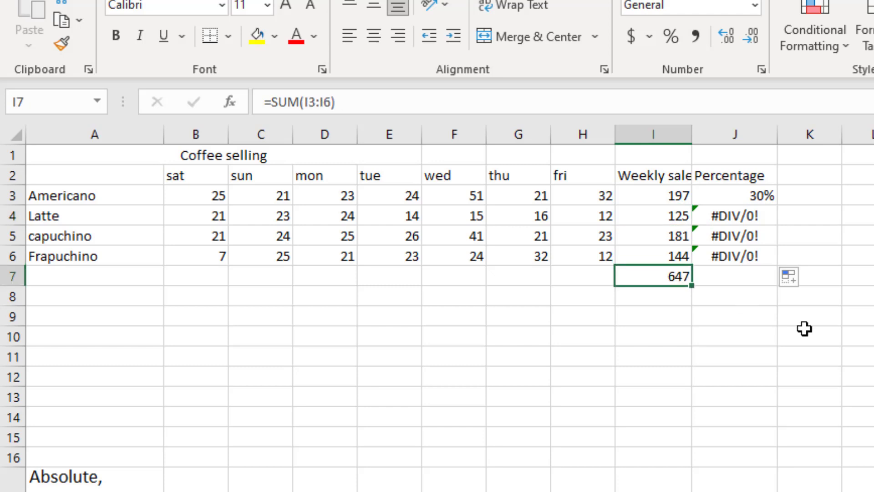
pyautogui.click(755, 218)
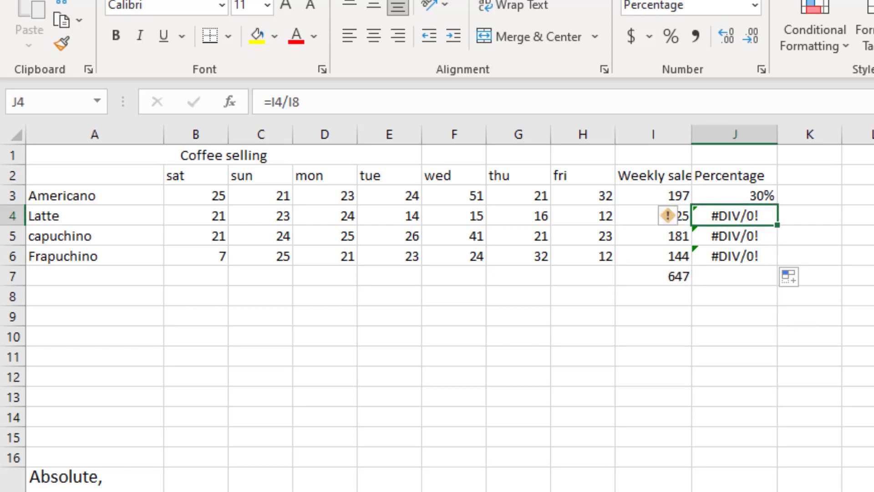
pyautogui.click(322, 101)
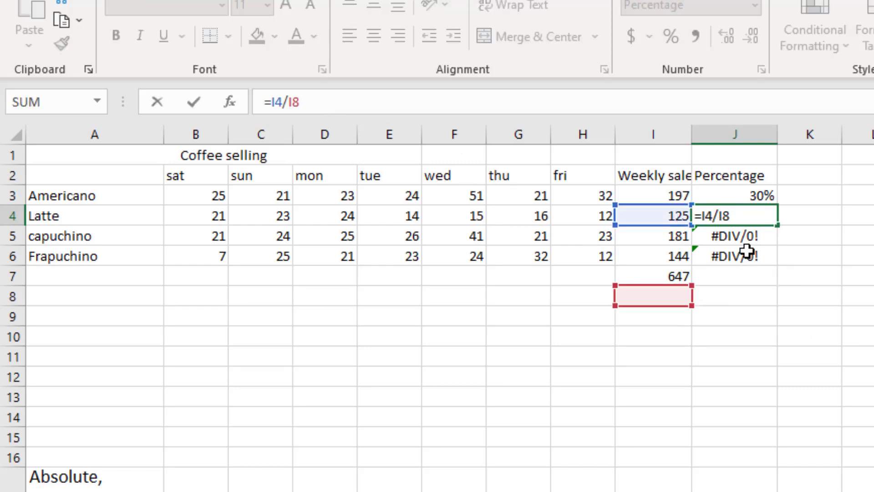
pyautogui.press('Return')
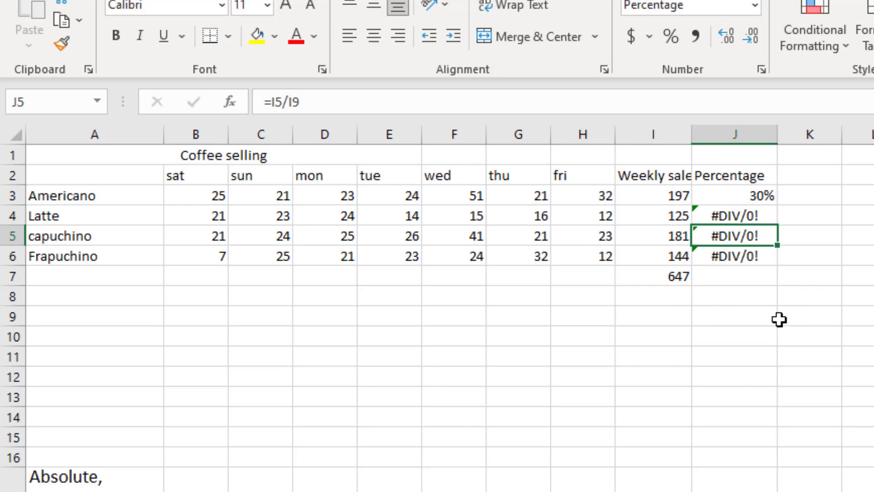
pyautogui.click(667, 197)
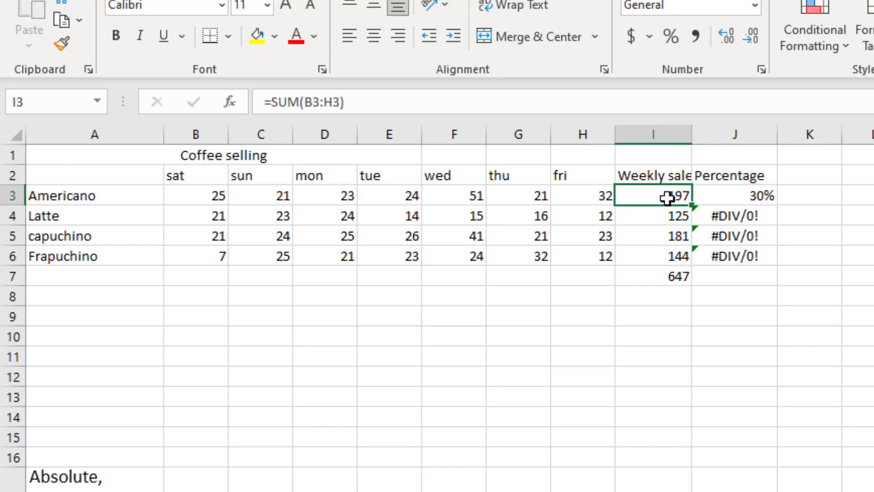
pyautogui.click(668, 278)
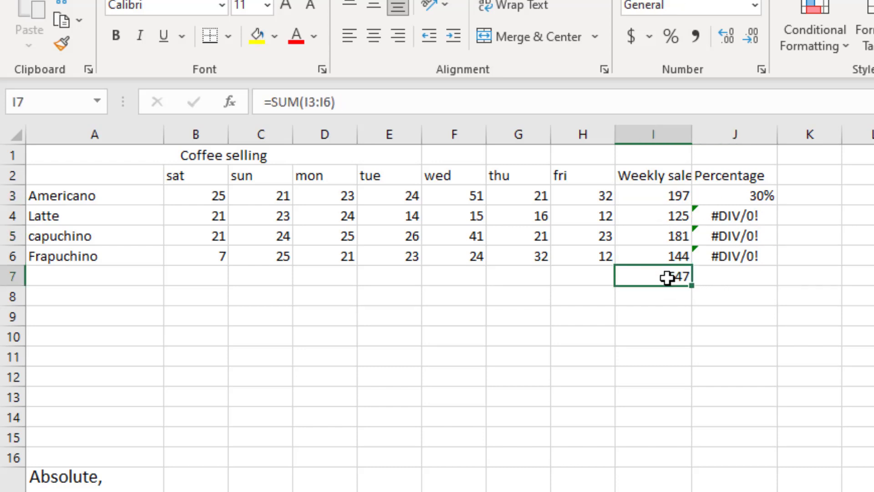
pyautogui.click(676, 217)
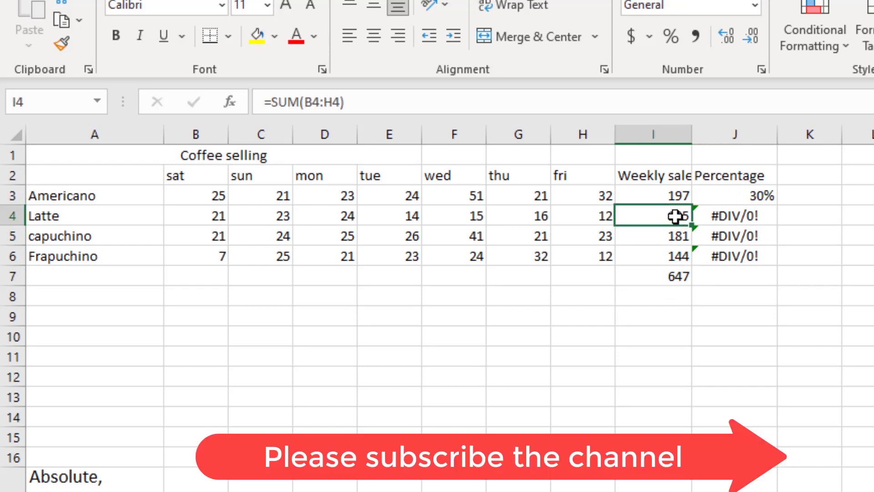
pyautogui.click(677, 300)
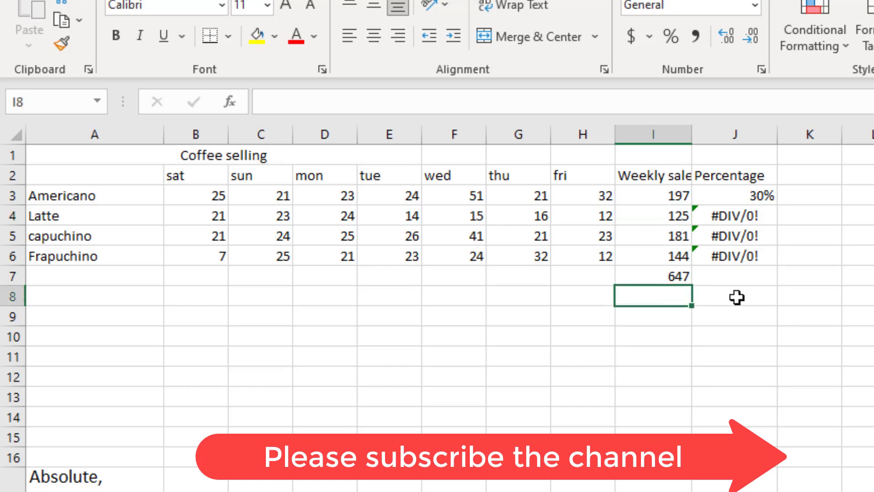
pyautogui.click(677, 275)
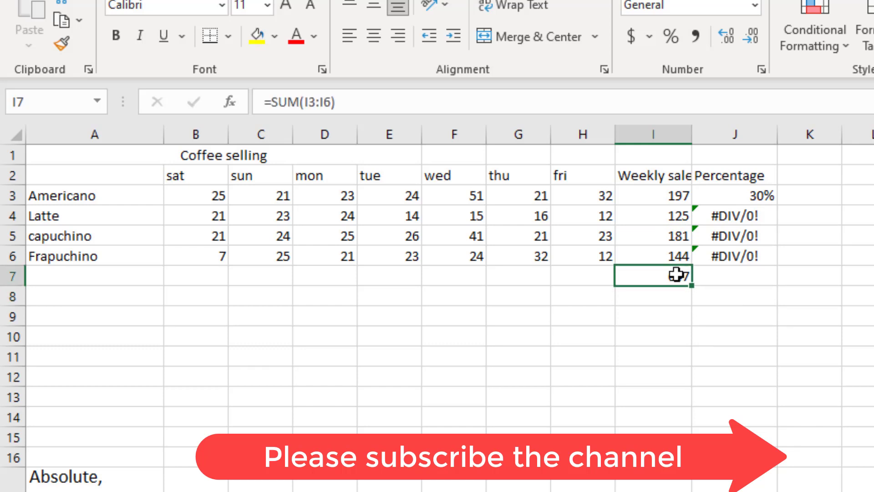
# Step: Make the divisor in Latte's percentage formula in J4 an absolute reference, giving =I4/$I$8
pyautogui.click(765, 219)
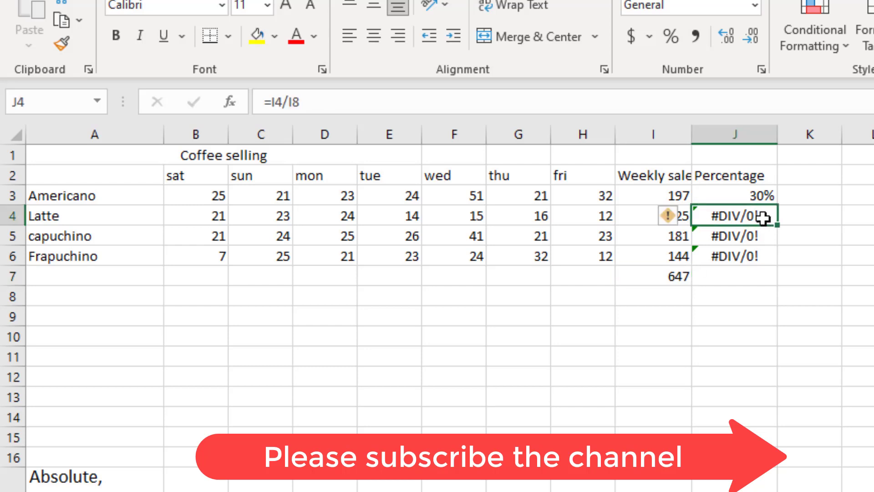
pyautogui.click(293, 102)
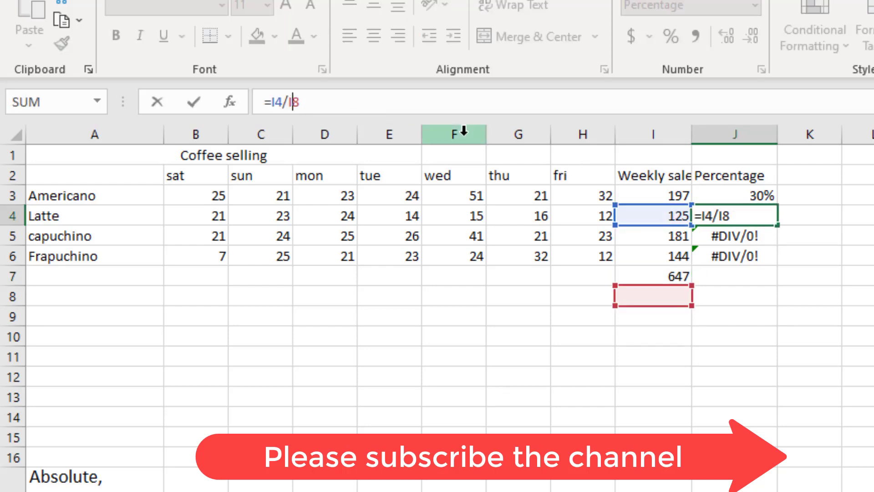
pyautogui.write('$I$')
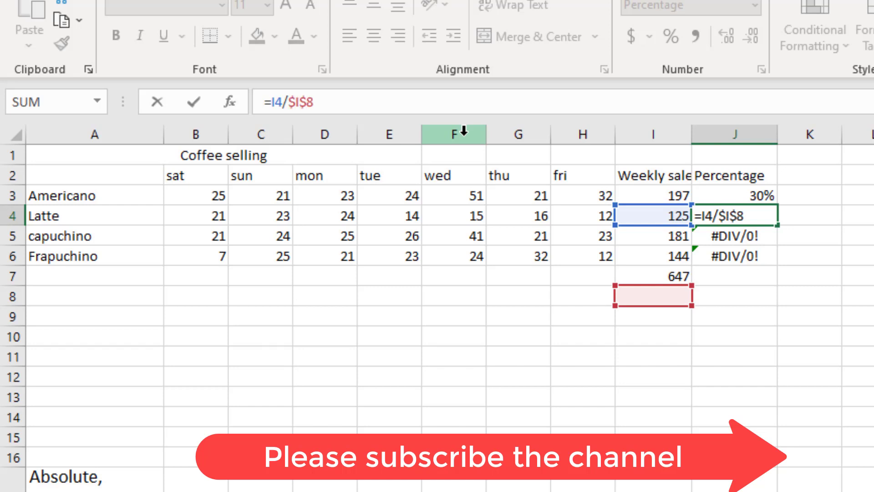
pyautogui.press('Return')
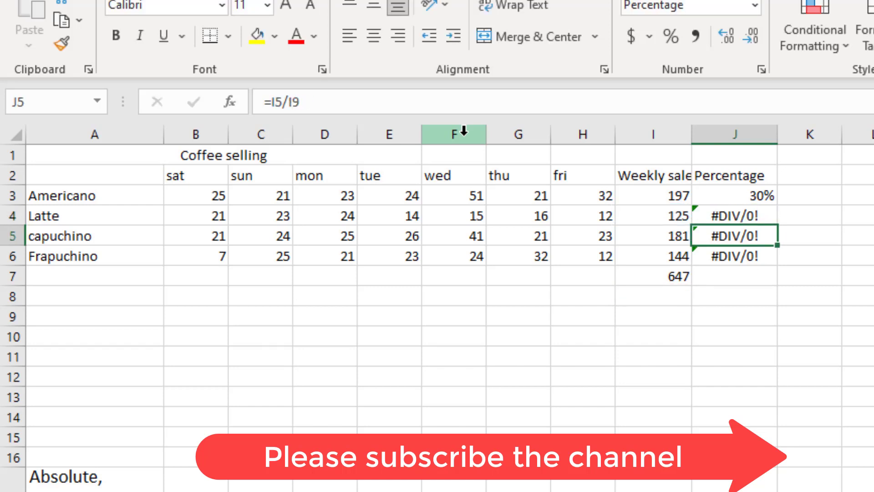
# Step: Open Americano's percentage formula in J3 for editing
pyautogui.click(761, 191)
pyautogui.click(436, 97)
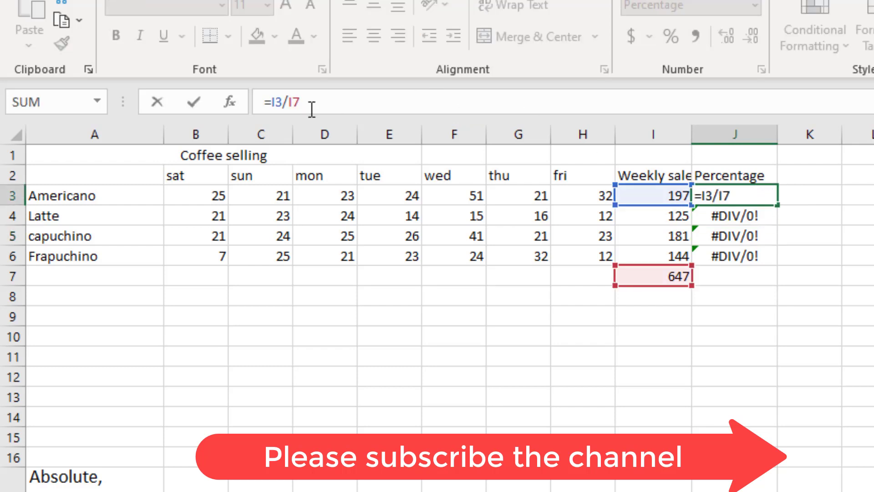
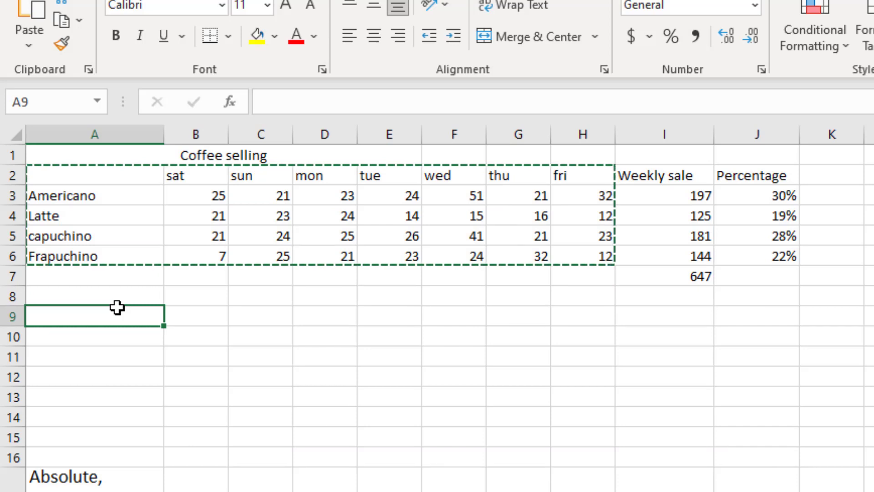
# Step: Paste the copied coffee table A2:H6 at A9 and clear the daily sales numbers in B10:H13, keeping the headings and coffee names
pyautogui.hotkey('ctrl', 'v')
pyautogui.click(771, 437)
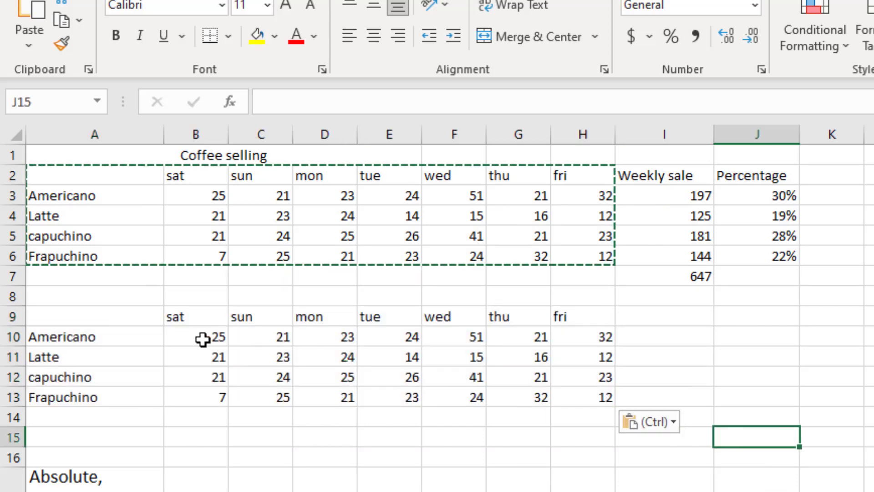
pyautogui.moveTo(203, 340); pyautogui.dragTo(598, 402)
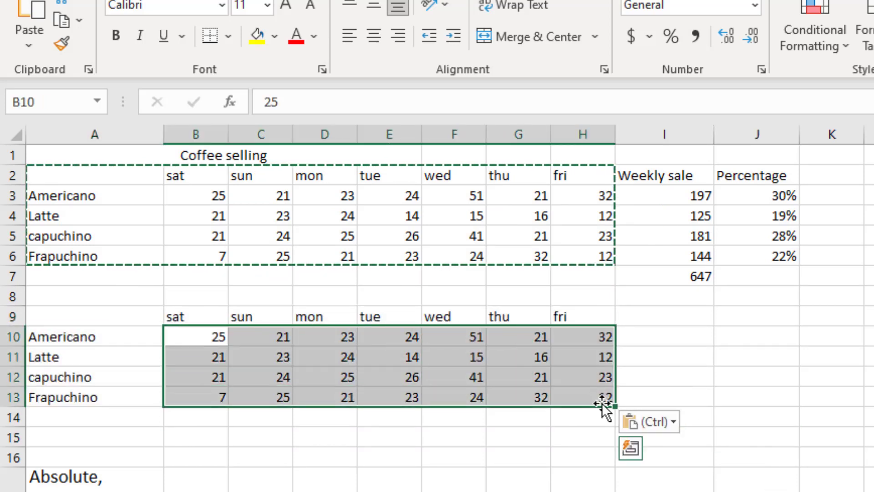
pyautogui.press('Delete')
pyautogui.click(523, 489)
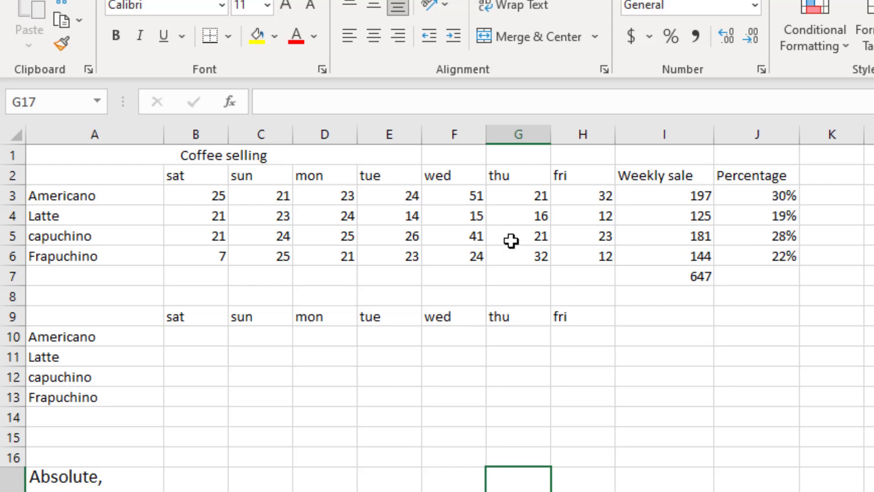
# Step: Calculate Americano's Saturday share of its weekly sale in B10 of the second table with the formula =B3/I3
pyautogui.click(132, 197)
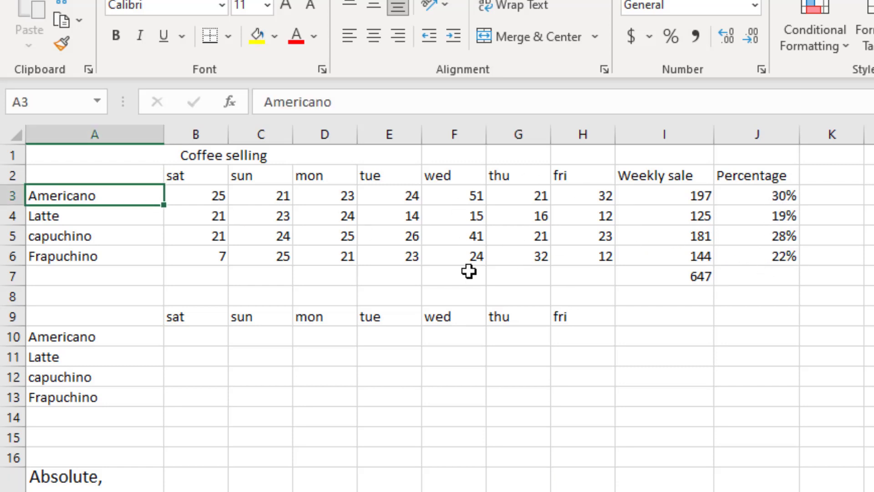
pyautogui.click(188, 333)
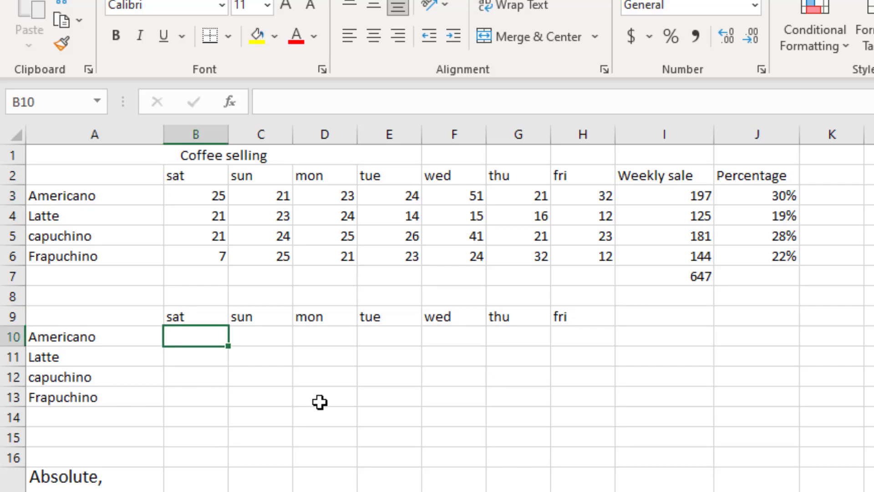
pyautogui.click(693, 198)
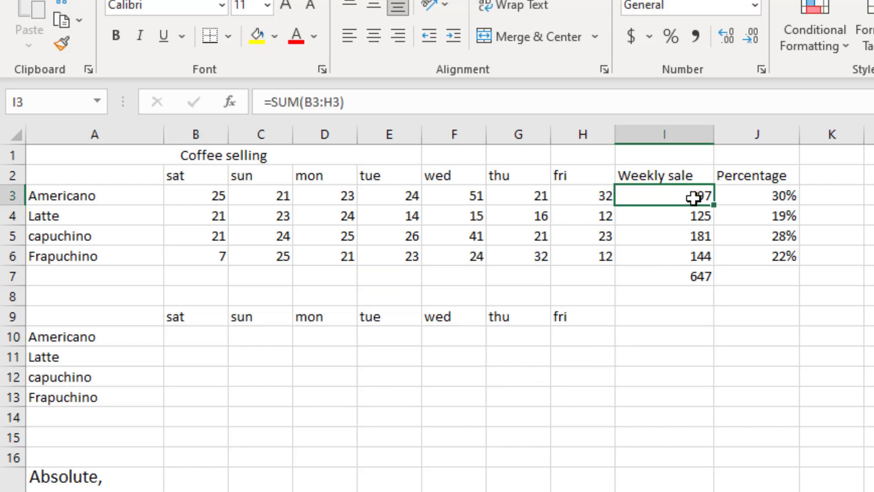
pyautogui.click(192, 197)
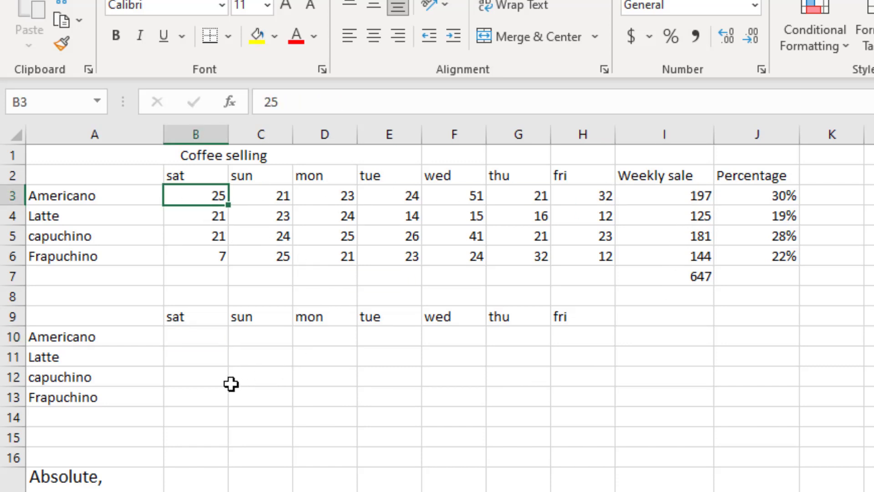
pyautogui.click(198, 341)
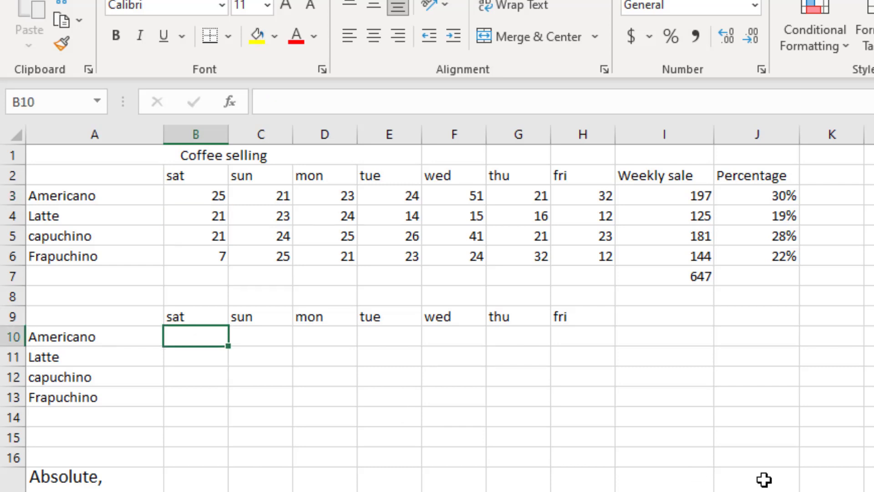
pyautogui.write('=')
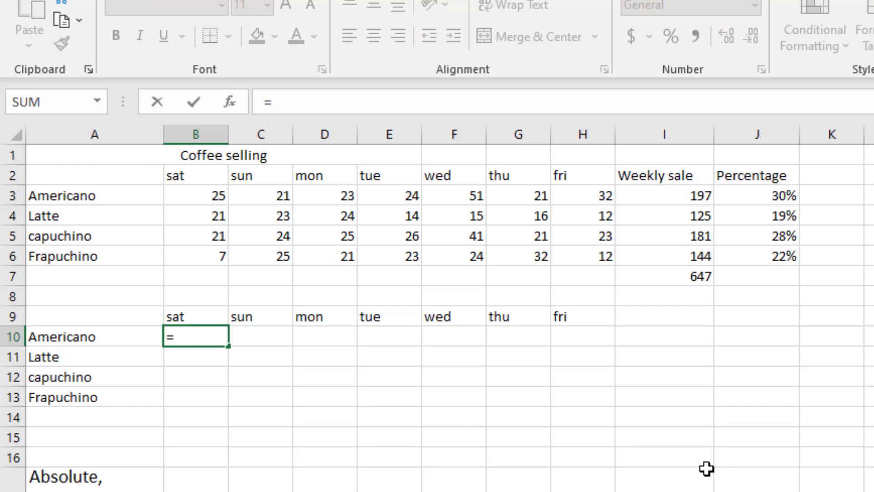
pyautogui.click(200, 198)
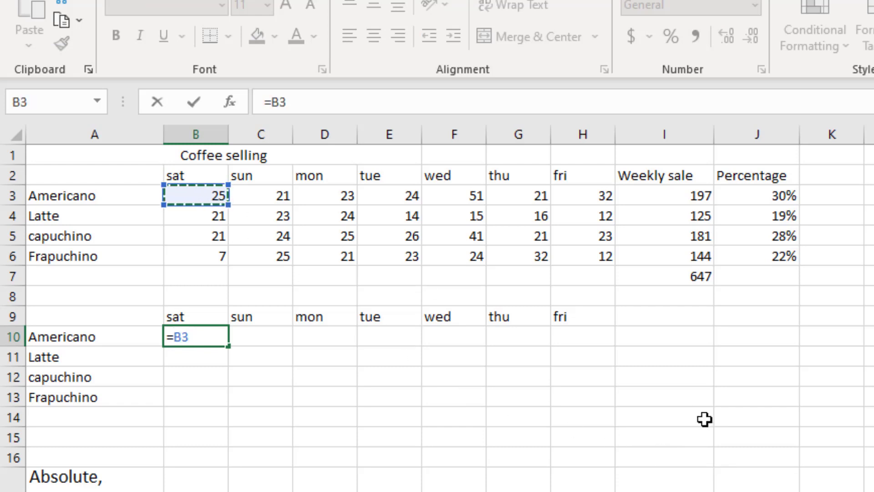
pyautogui.write('/')
pyautogui.click(701, 196)
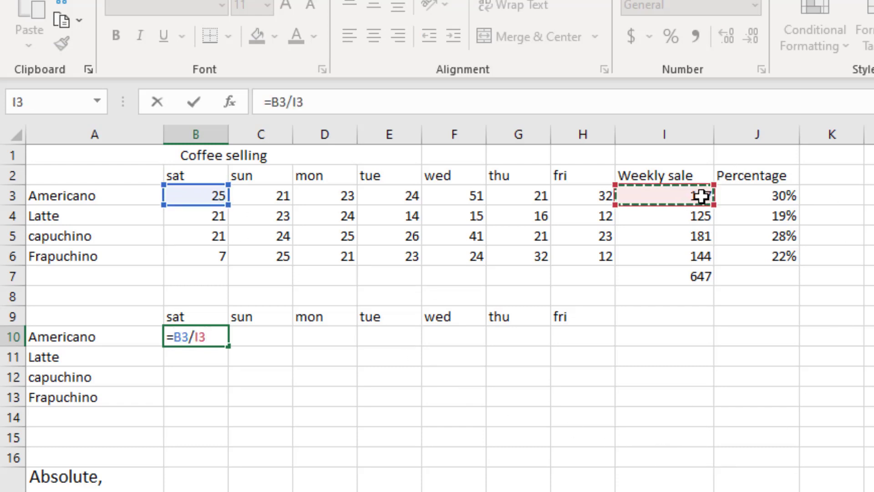
pyautogui.press('Return')
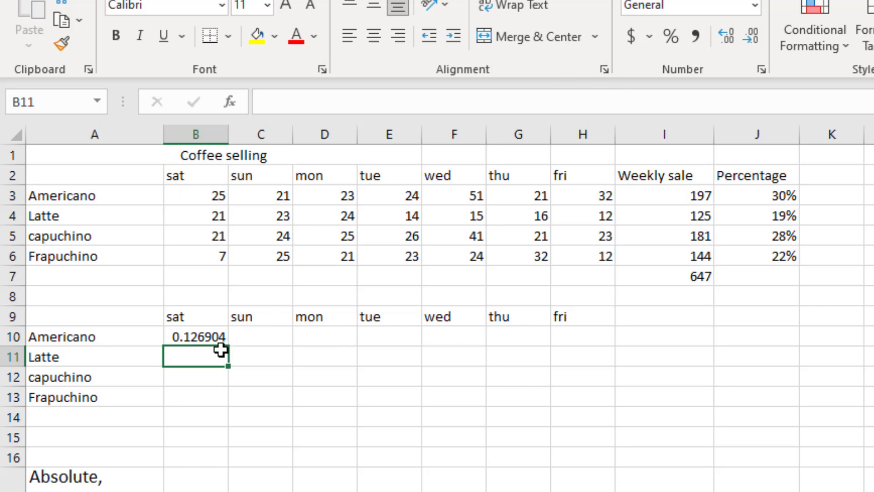
# Step: Format Americano's Saturday share in B10 as a percentage
pyautogui.click(195, 339)
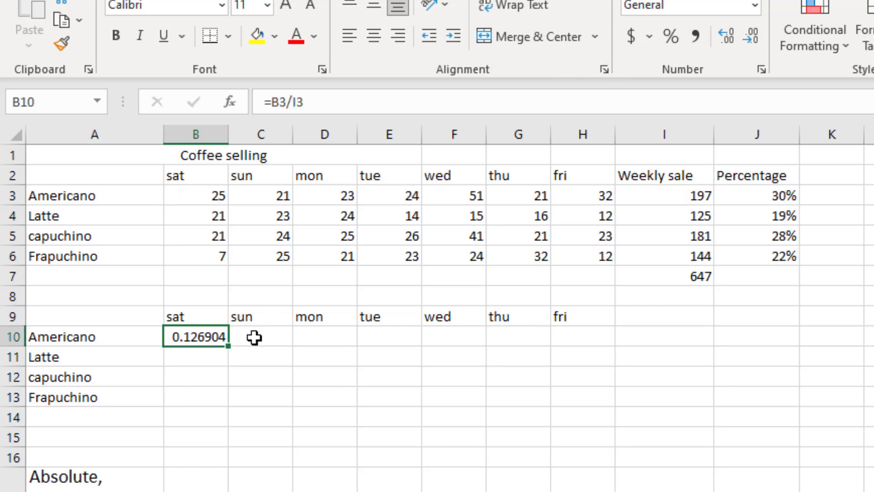
pyautogui.click(667, 35)
pyautogui.click(298, 397)
pyautogui.click(209, 336)
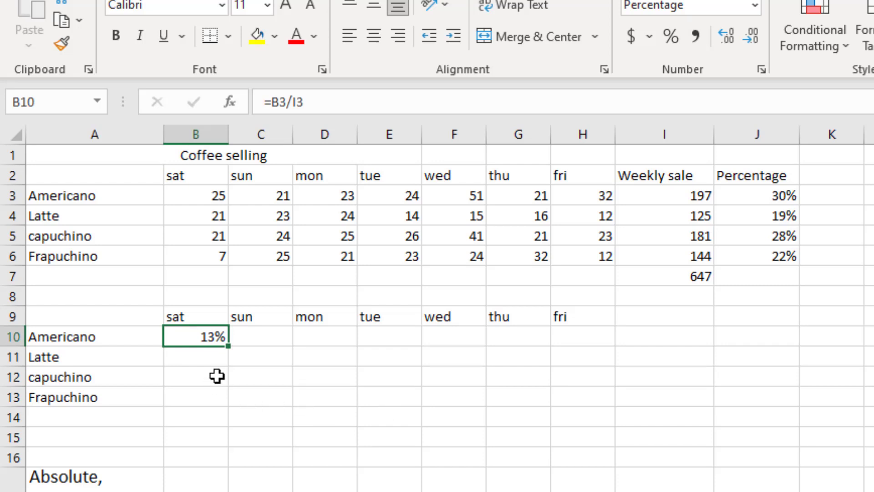
# Step: Try to fill Americano's Saturday share formula from B10 across to H10 and check the references in the Sunday and Monday copies
pyautogui.moveTo(229, 346); pyautogui.dragTo(587, 335)
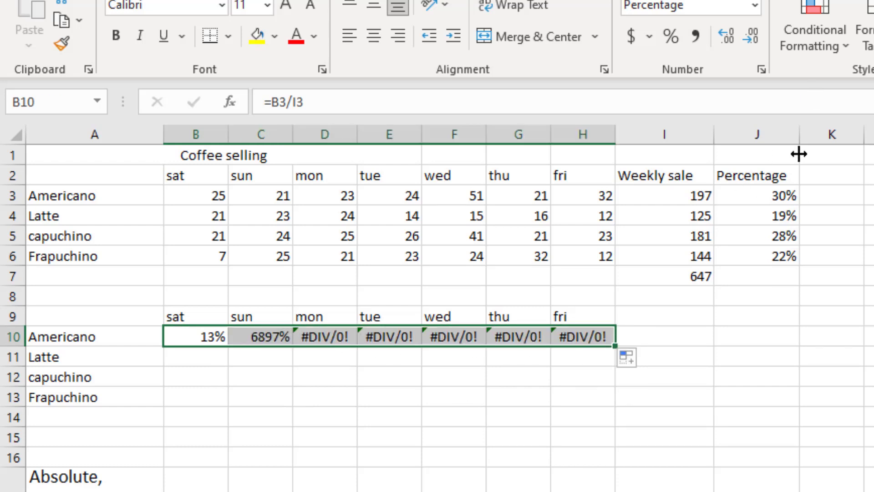
pyautogui.click(277, 337)
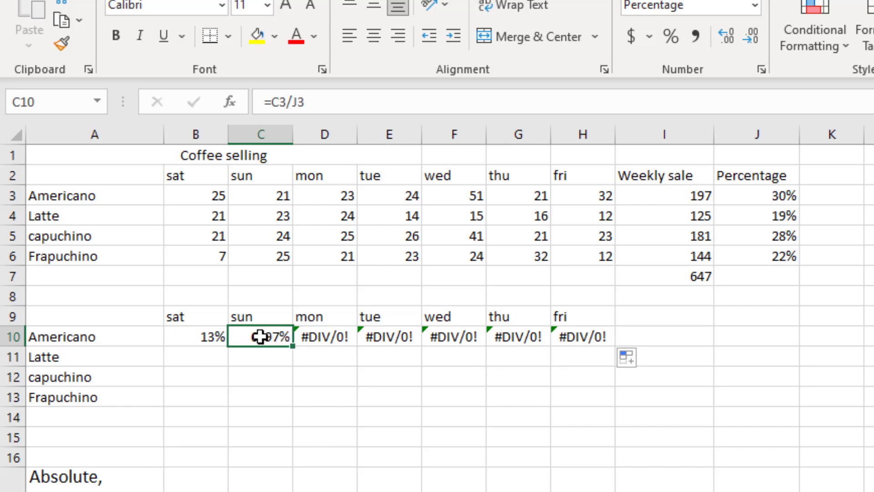
pyautogui.click(307, 100)
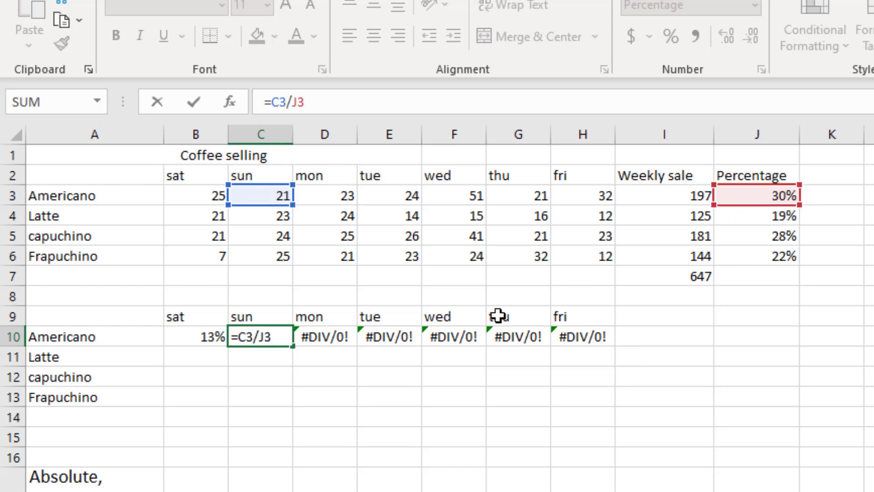
pyautogui.click(323, 333)
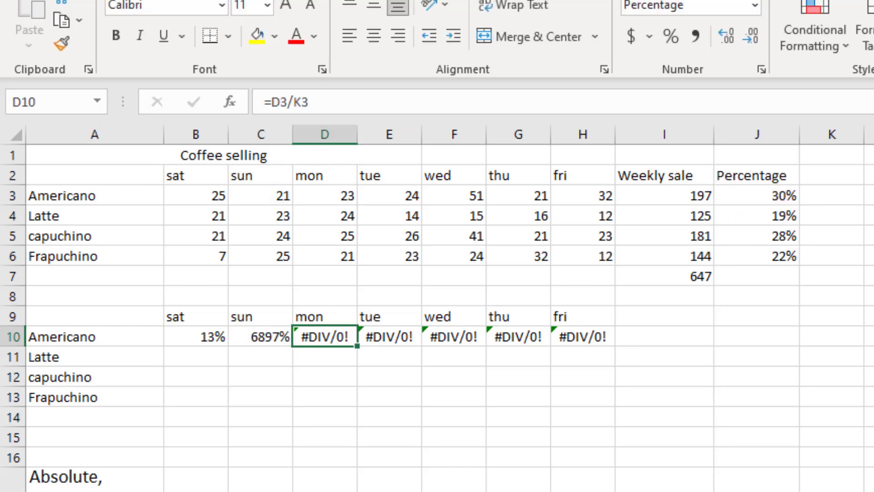
pyautogui.click(845, 199)
pyautogui.click(327, 336)
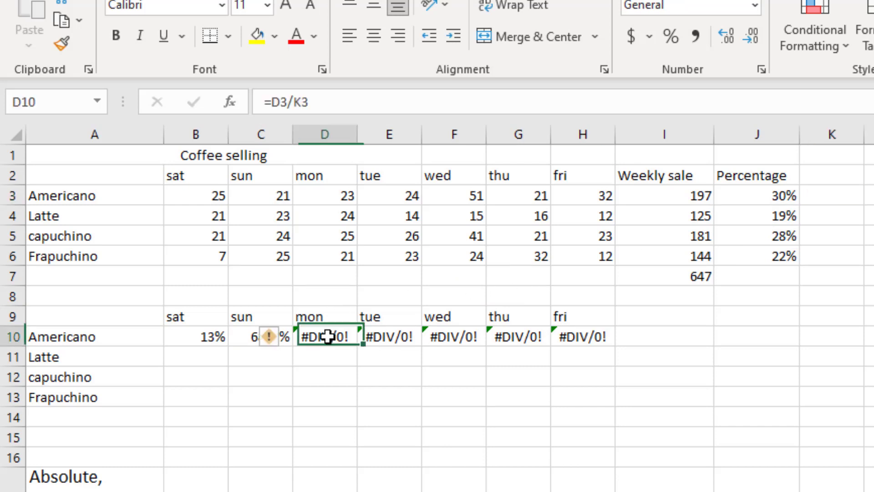
pyautogui.click(242, 341)
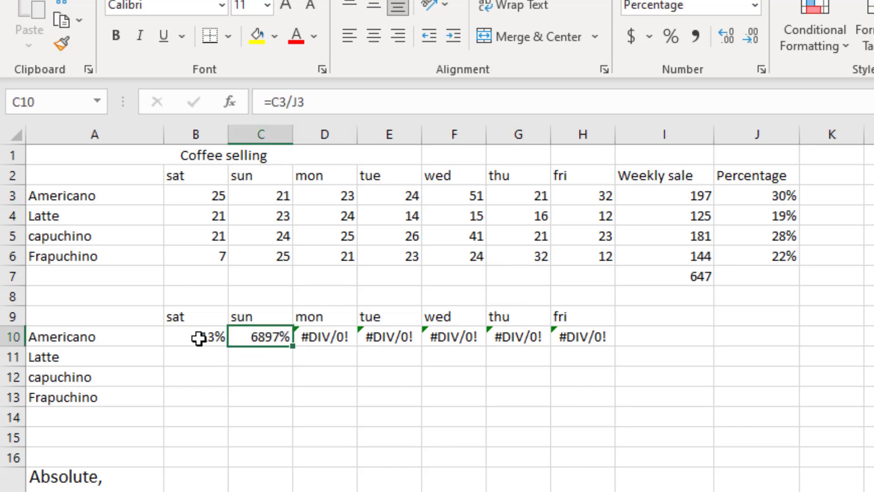
pyautogui.click(201, 337)
pyautogui.click(245, 336)
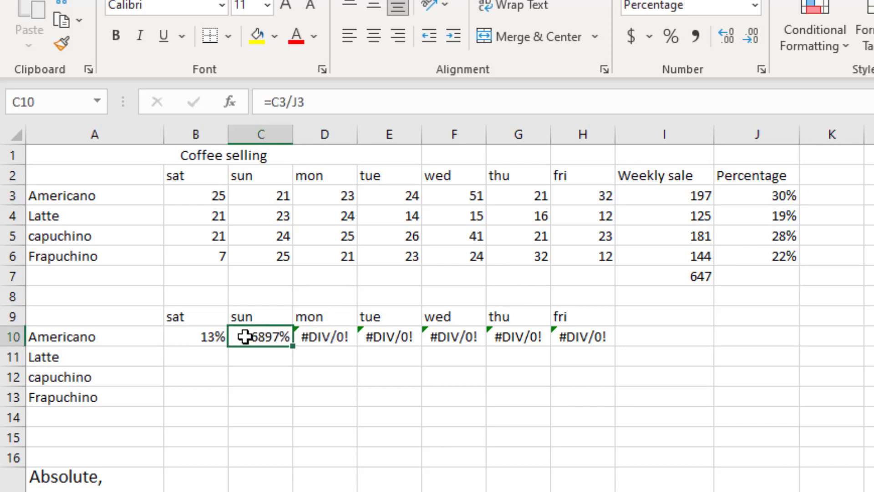
# Step: Make the weekly sale reference absolute in B10 with the formula =B3/$I$3 and fill it across to H10
pyautogui.click(194, 341)
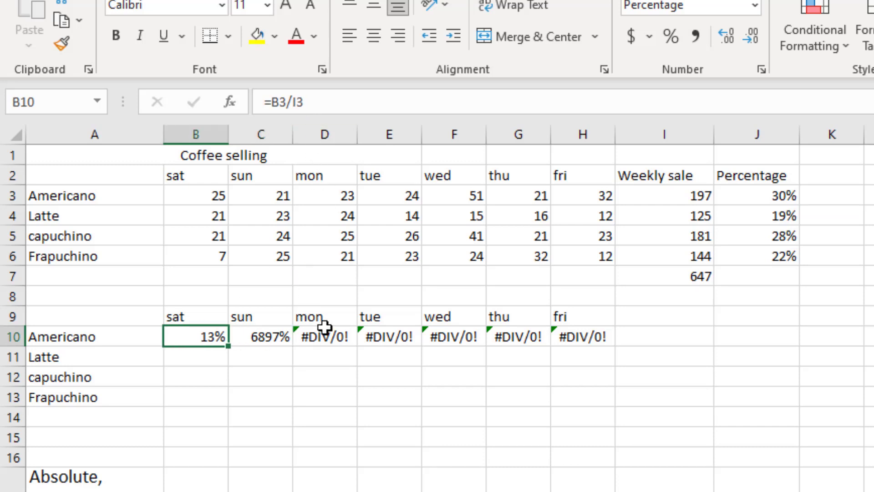
pyautogui.click(301, 101)
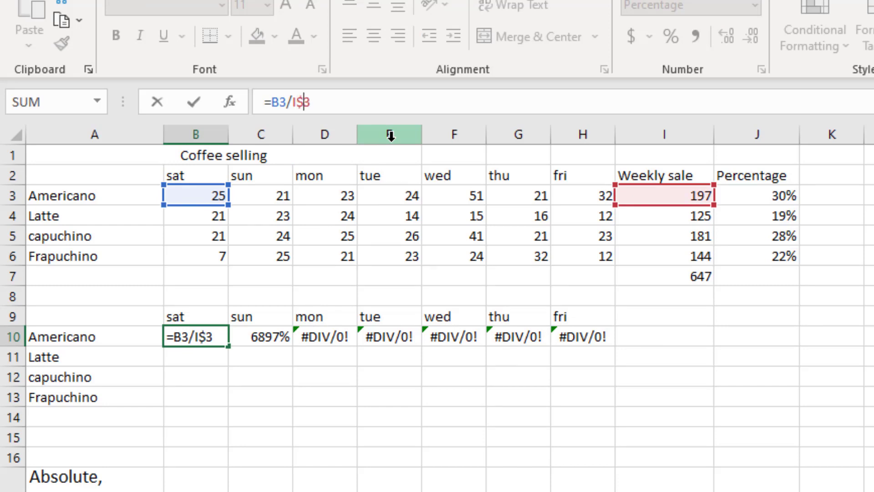
pyautogui.write('$')
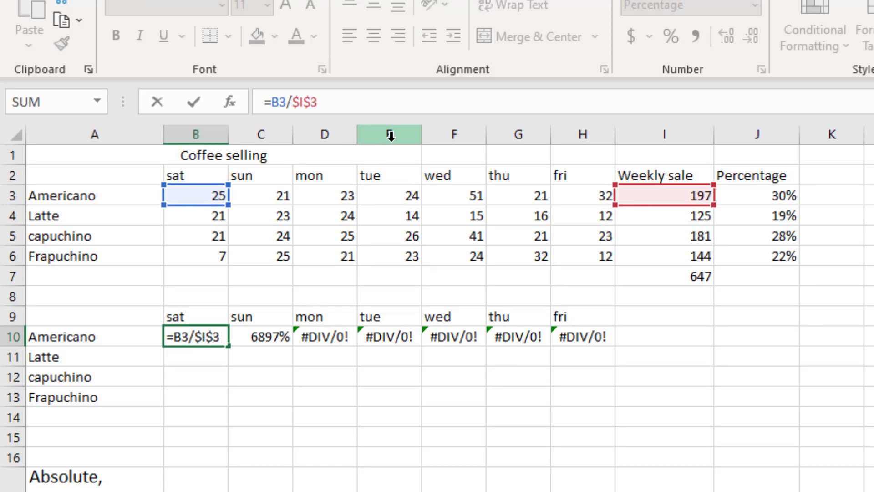
pyautogui.press('Return')
pyautogui.click(203, 338)
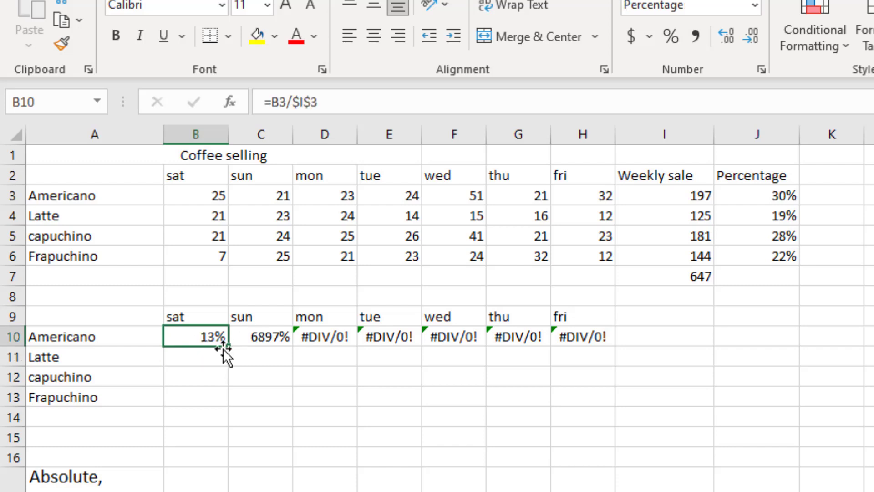
pyautogui.moveTo(256, 347); pyautogui.dragTo(581, 339)
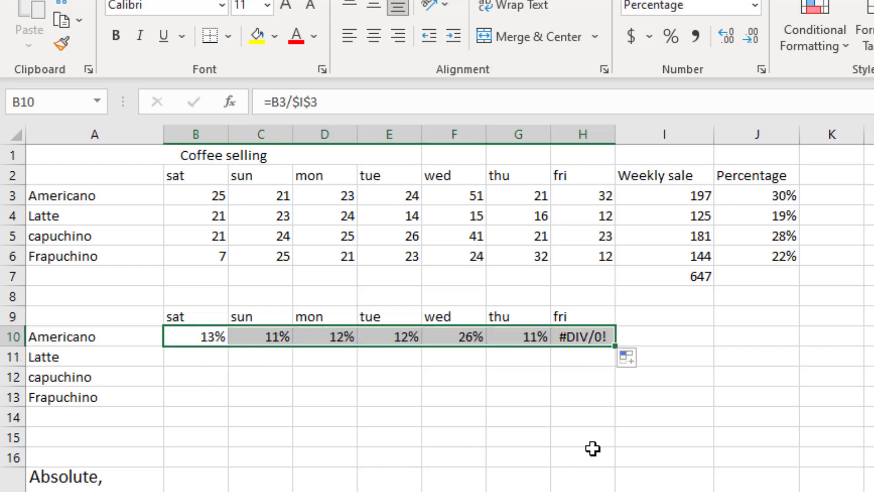
pyautogui.click(664, 345)
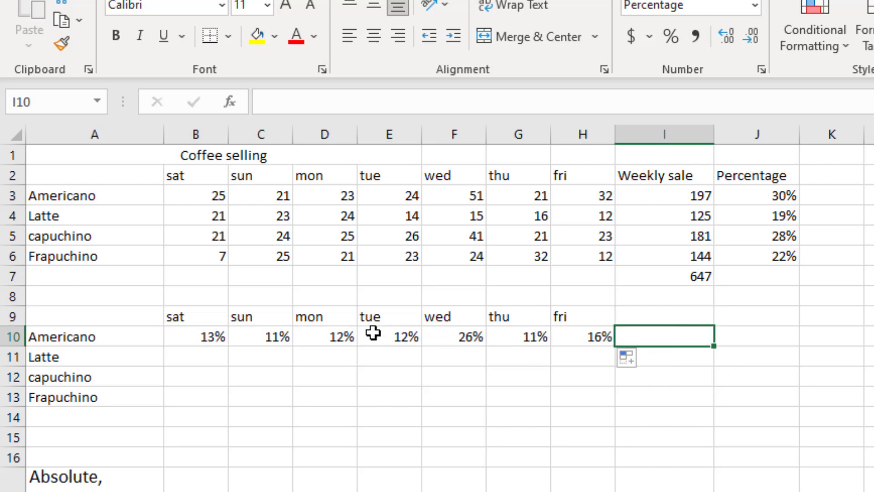
pyautogui.click(273, 332)
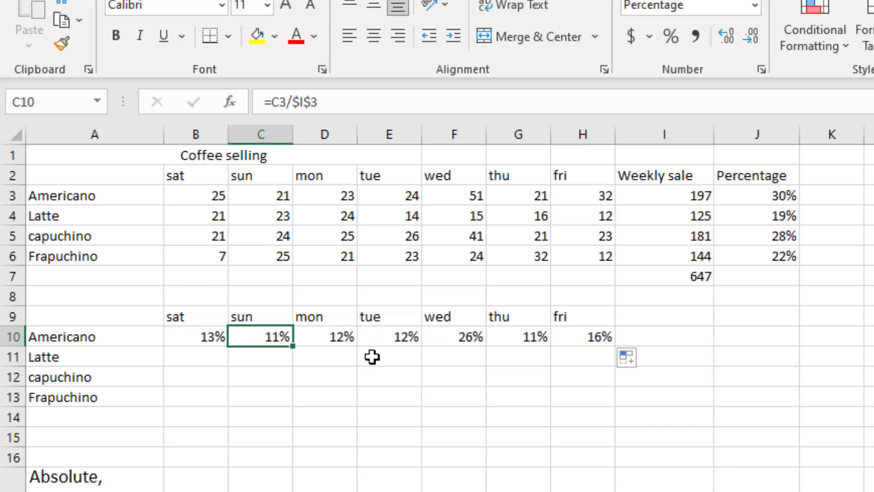
# Step: Add up Americano's daily shares in I10 with the formula =SUM(B10:H10)
pyautogui.click(666, 343)
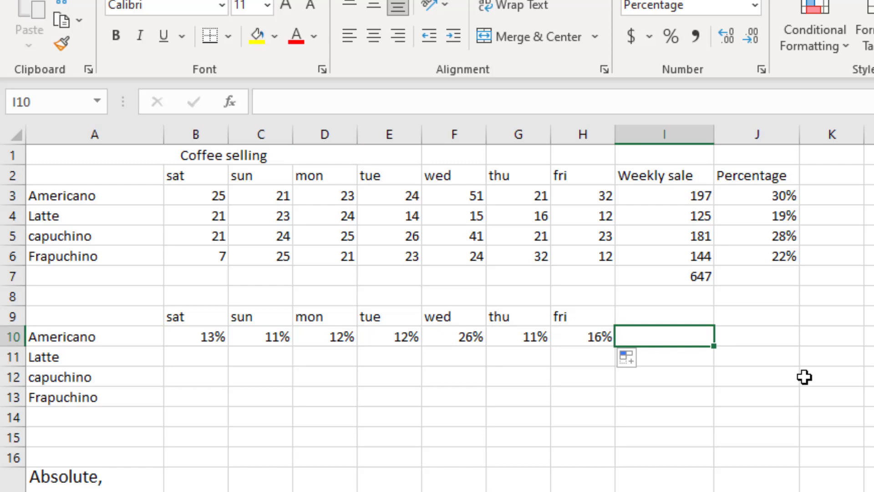
pyautogui.hotkey('alt', '=')
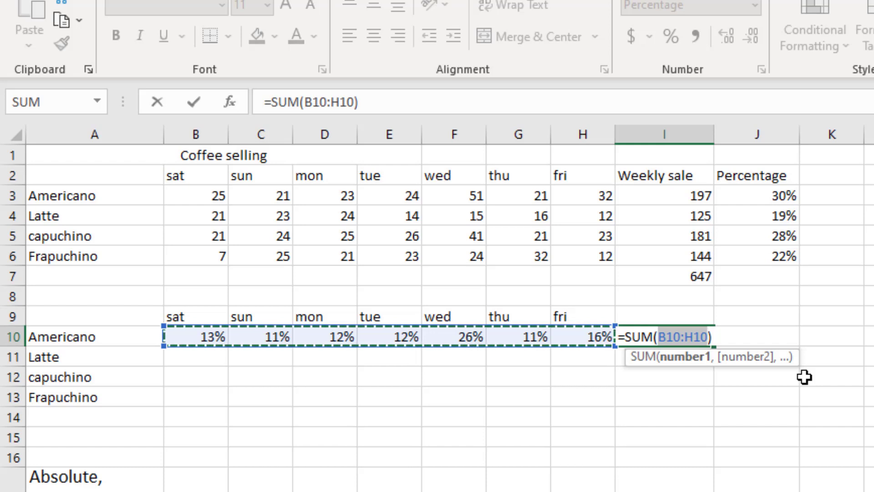
pyautogui.press('Return')
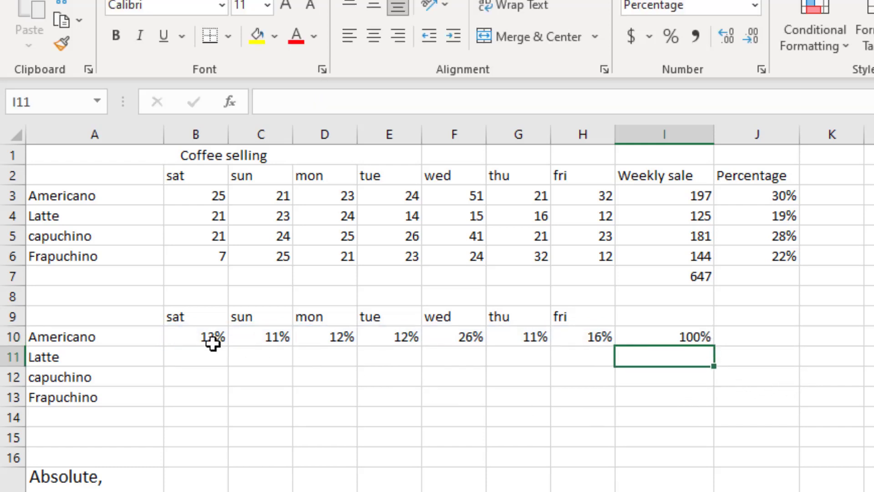
# Step: Fill Americano's daily share formulas in B10:H10 down through row 13 for the other three coffees
pyautogui.moveTo(213, 343); pyautogui.dragTo(586, 335)
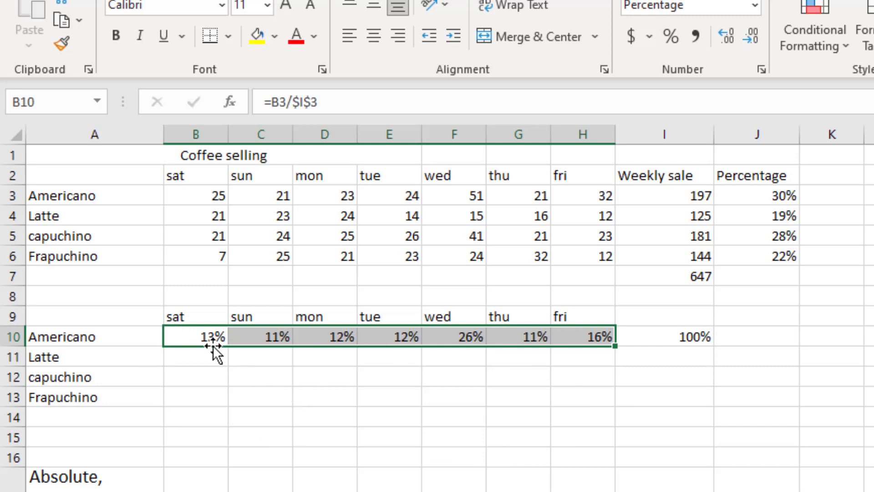
pyautogui.click(184, 377)
pyautogui.moveTo(177, 337); pyautogui.dragTo(612, 407)
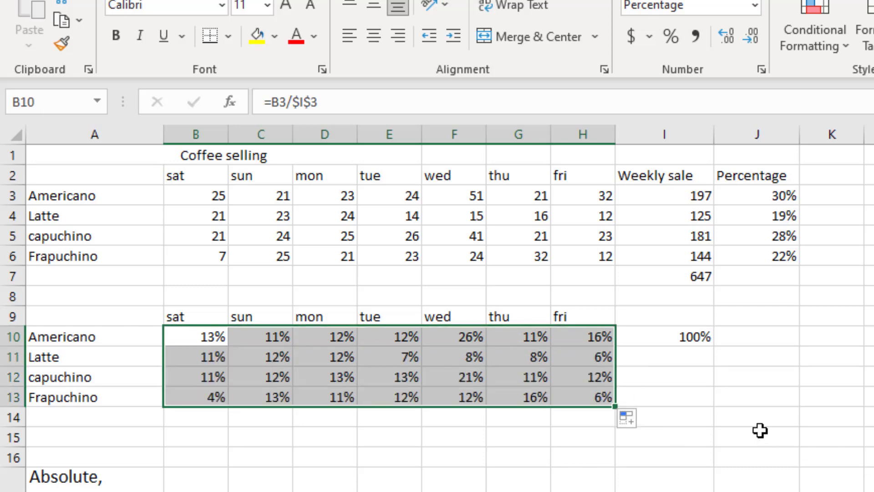
pyautogui.click(708, 433)
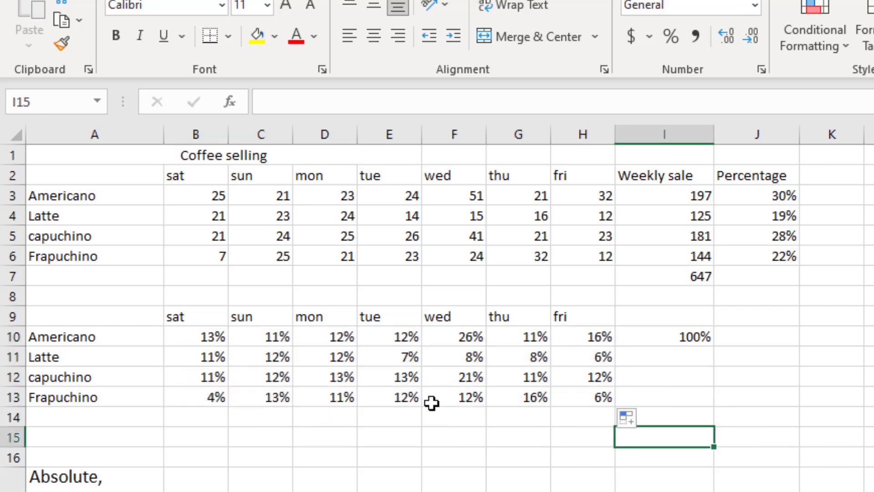
# Step: Fill the share total from I10 down to I13 and check the sums for Latte, capuchino and Frapuchino
pyautogui.click(654, 339)
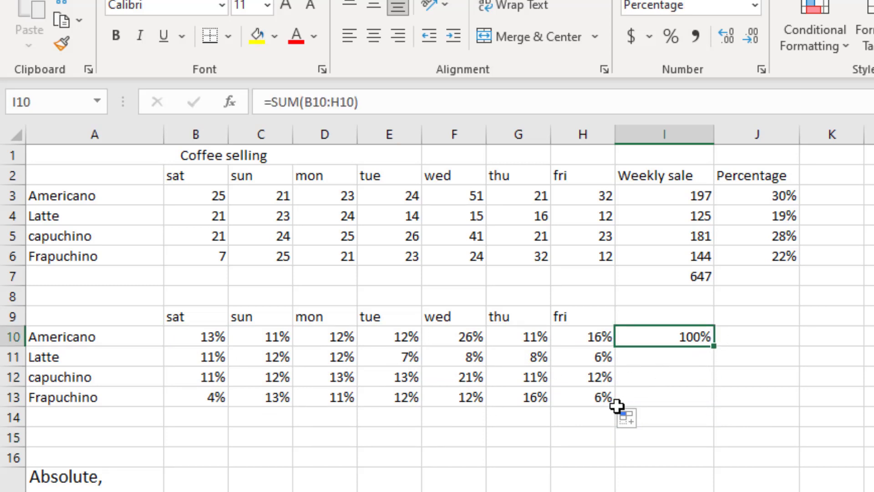
pyautogui.moveTo(713, 347); pyautogui.dragTo(703, 404)
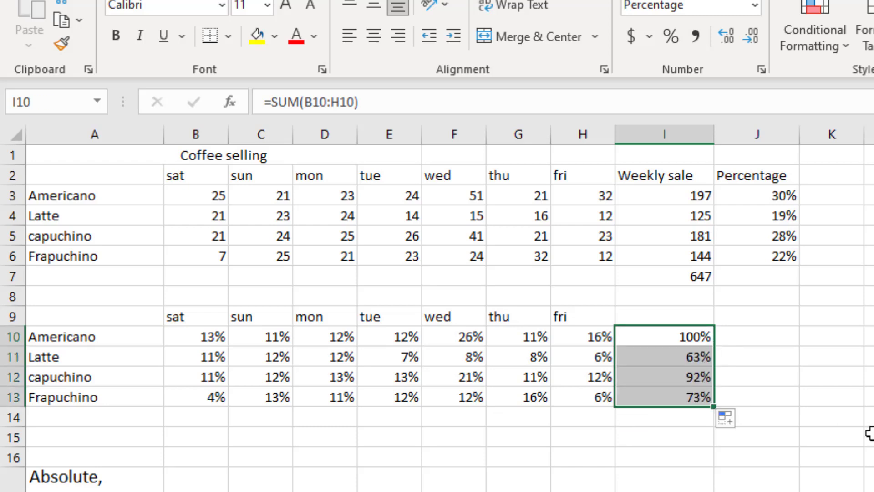
pyautogui.click(868, 433)
pyautogui.click(701, 360)
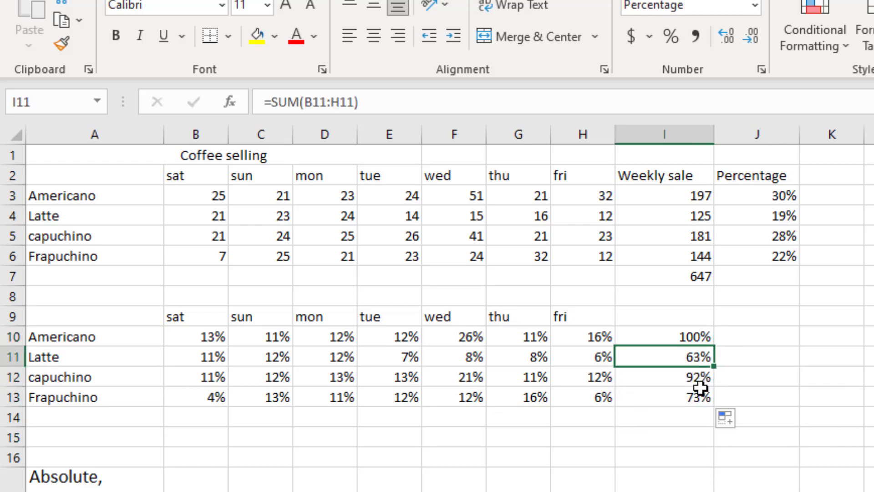
pyautogui.click(700, 381)
pyautogui.click(701, 396)
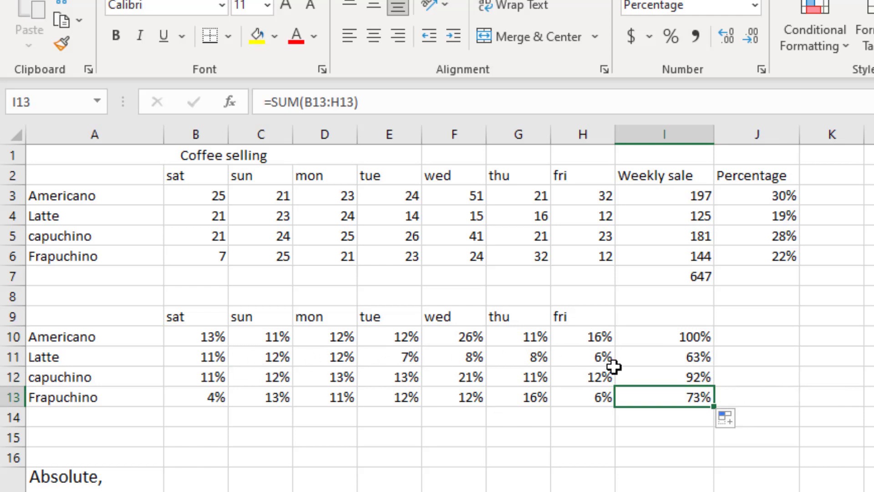
pyautogui.click(662, 363)
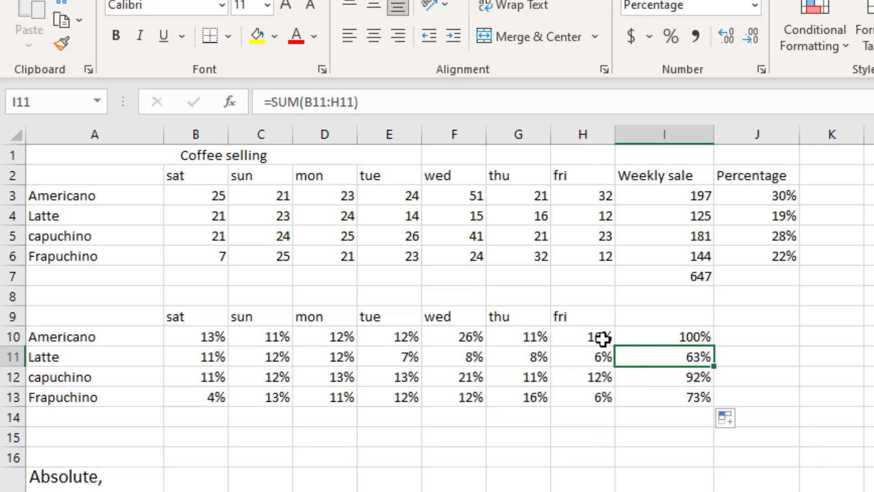
# Step: Examine how the copied share formulas in D10:H10 refer to Americano's weekly sale in I3, and compare Latte's Friday formula in H11
pyautogui.click(522, 339)
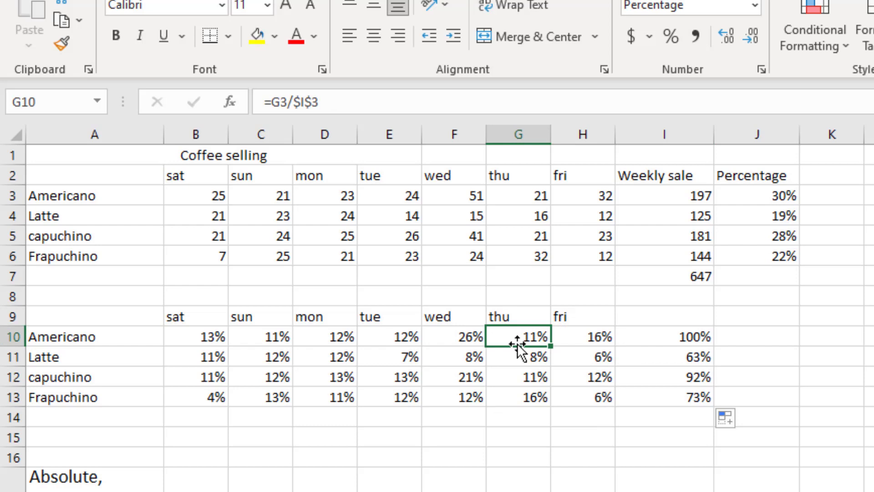
pyautogui.click(451, 340)
pyautogui.click(375, 335)
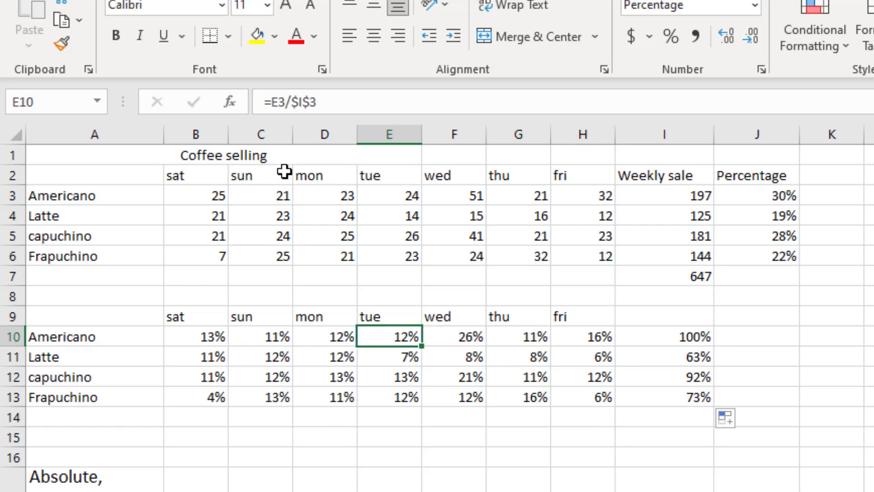
pyautogui.click(338, 343)
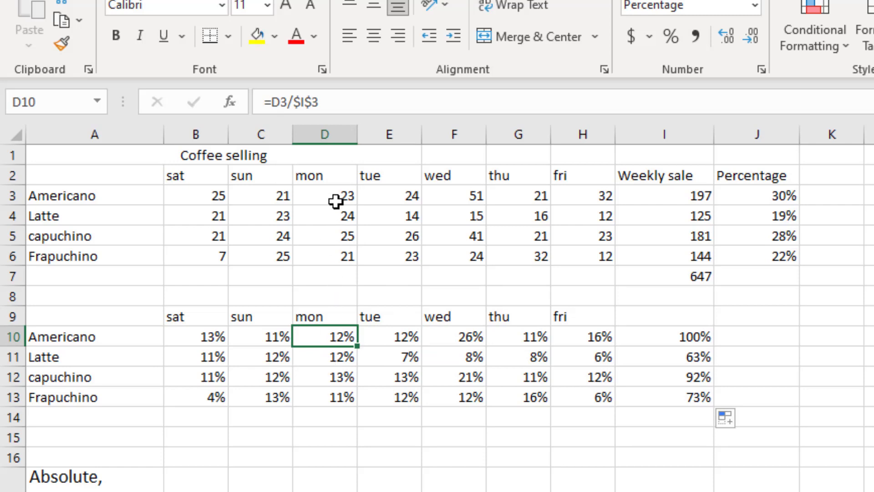
pyautogui.click(405, 338)
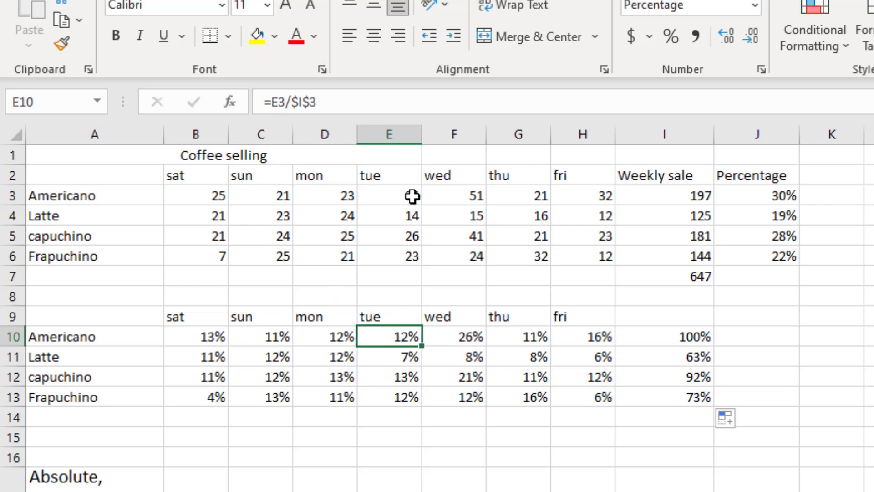
pyautogui.click(472, 337)
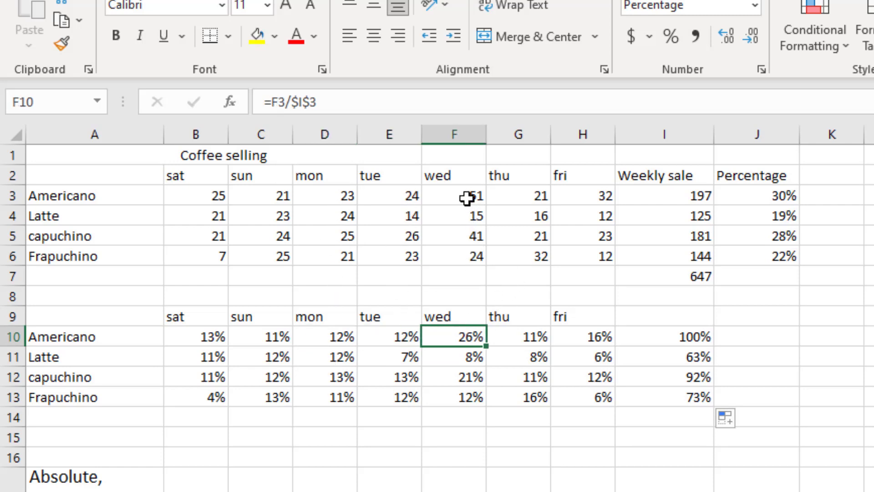
pyautogui.click(519, 332)
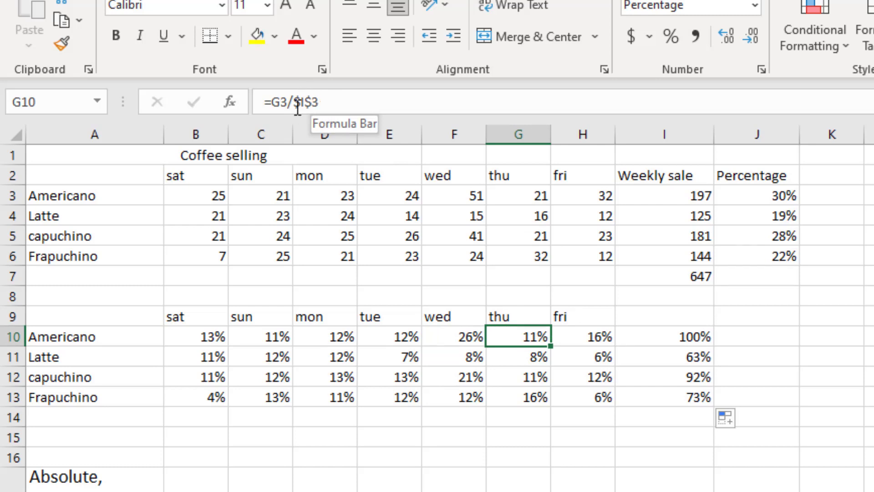
pyautogui.click(575, 338)
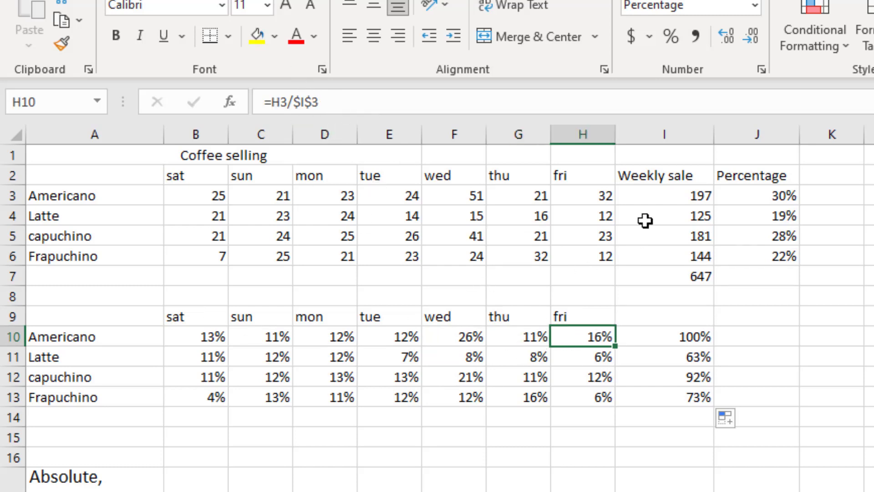
pyautogui.click(659, 195)
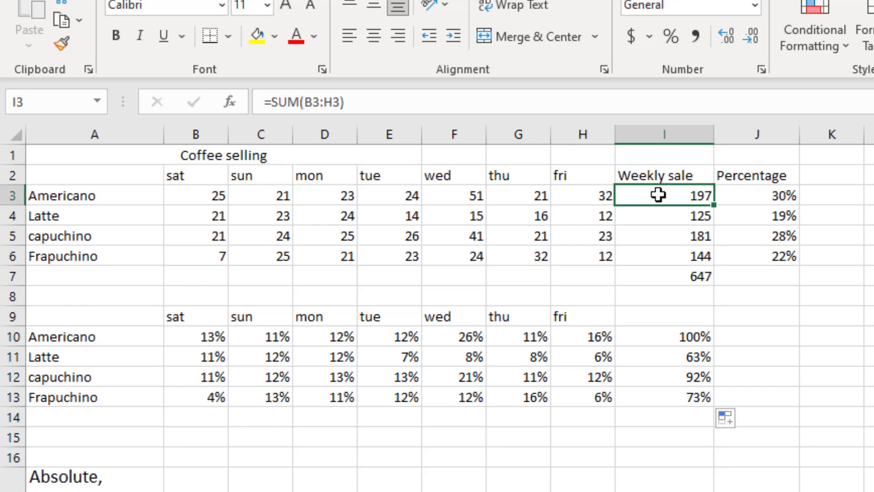
pyautogui.click(589, 338)
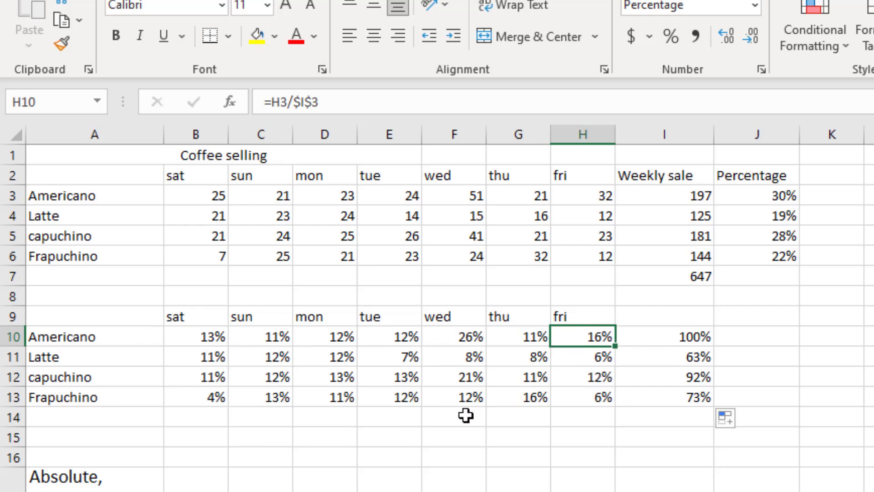
pyautogui.click(589, 361)
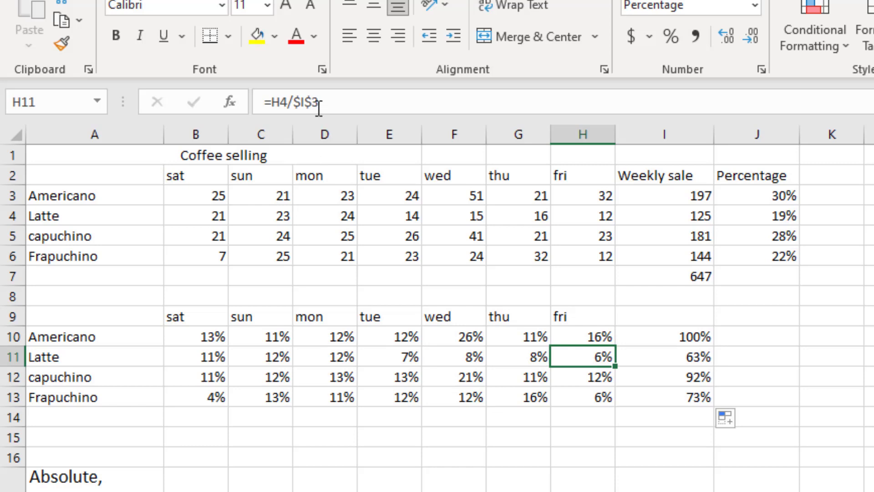
# Step: Examine which weekly sale cell the copied Tuesday to Friday share formulas refer to for Latte, capuchino and Frapuchino in rows 11 to 13
pyautogui.click(504, 361)
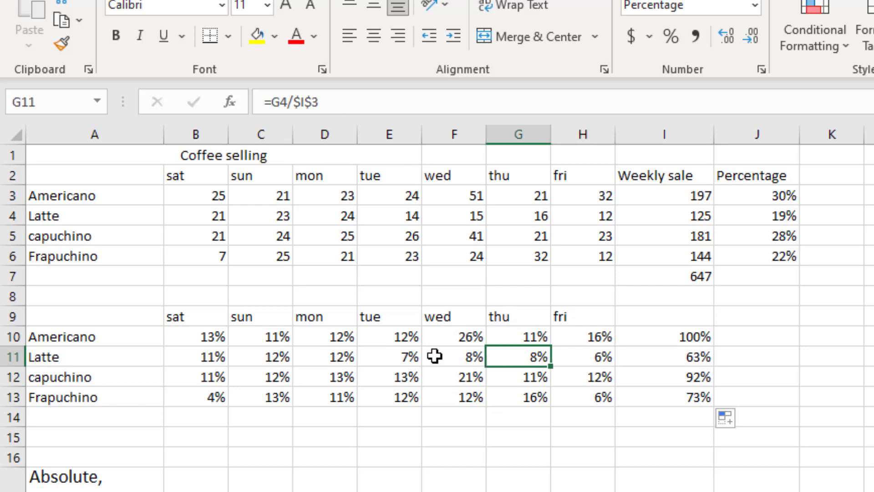
pyautogui.click(366, 356)
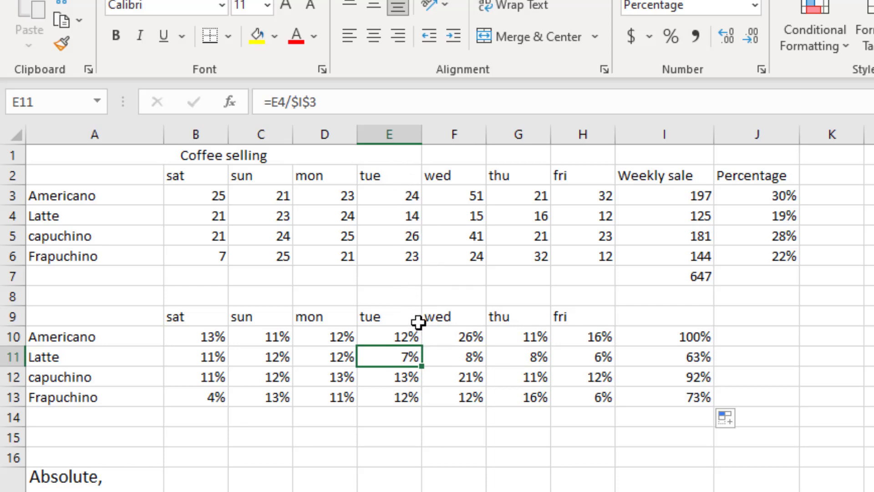
pyautogui.click(412, 378)
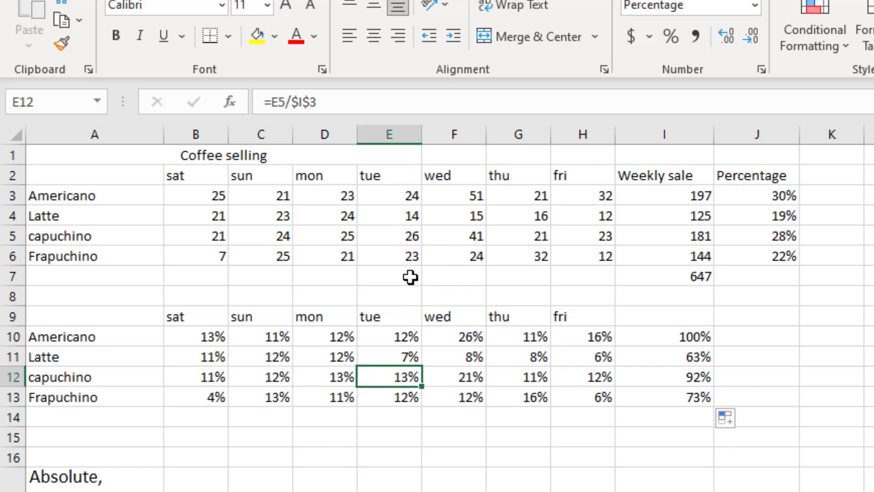
pyautogui.click(404, 396)
pyautogui.click(459, 397)
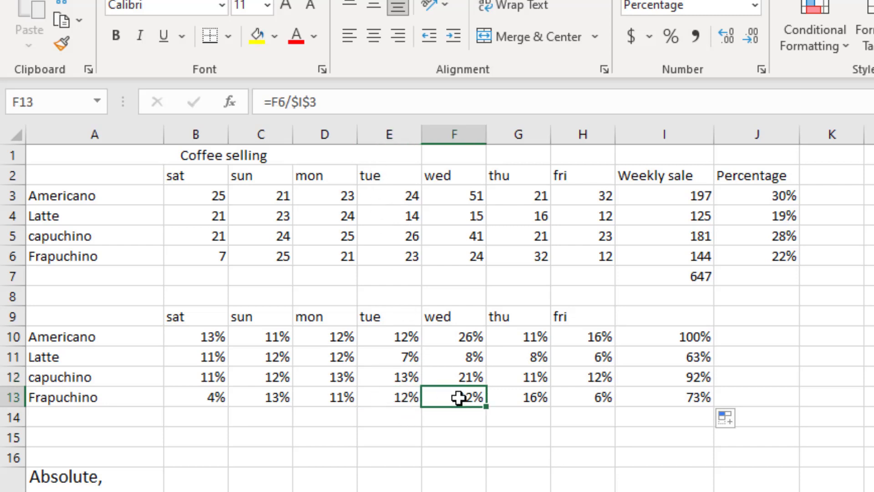
pyautogui.click(467, 377)
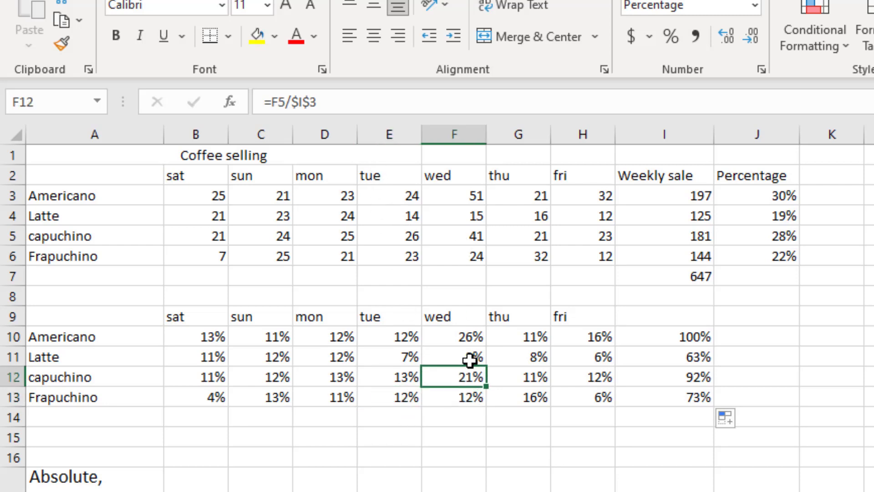
pyautogui.click(469, 360)
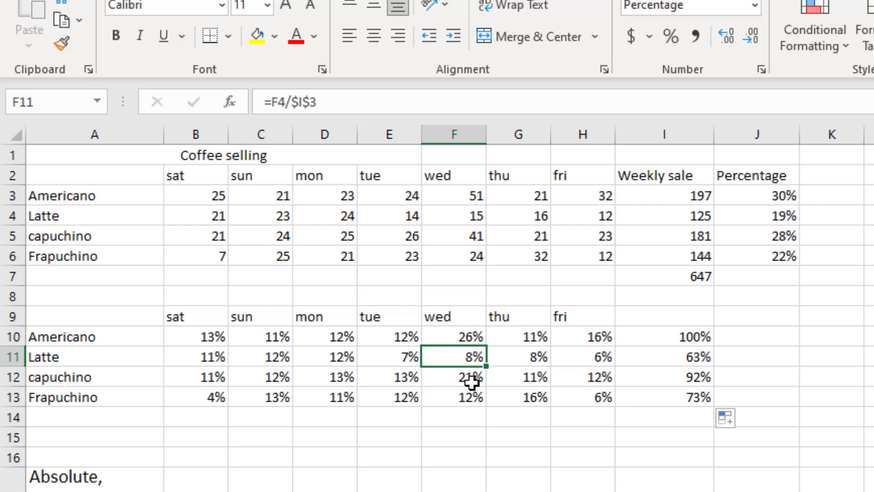
pyautogui.click(572, 357)
# Step: Compare the weekly sale cells I3, I4 and I5 in column I with the coffees whose daily shares should be divided by them
pyautogui.click(693, 188)
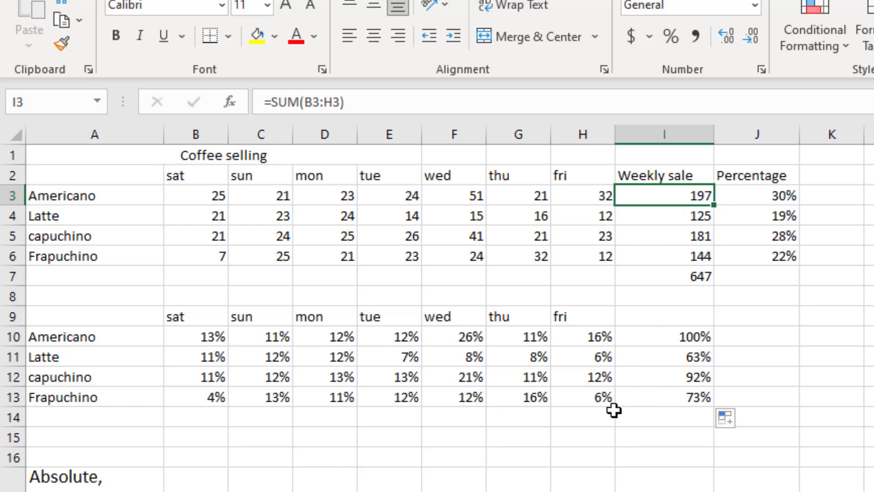
pyautogui.click(77, 354)
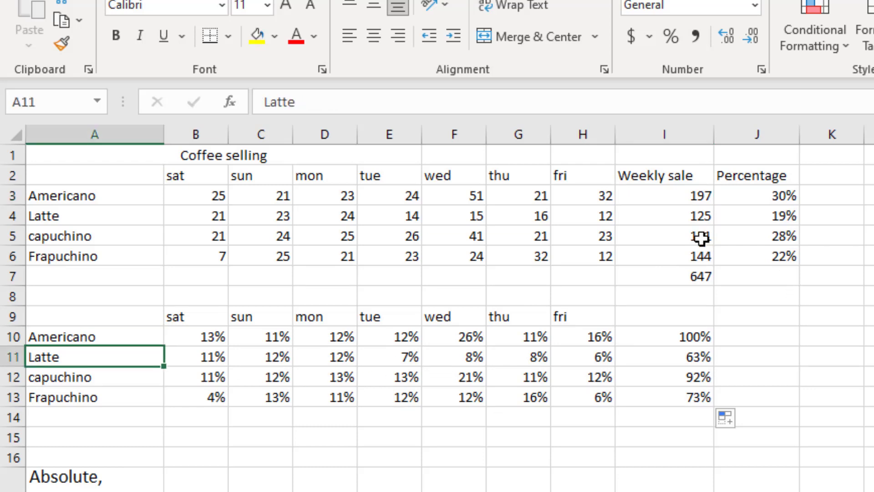
pyautogui.click(700, 193)
pyautogui.click(695, 216)
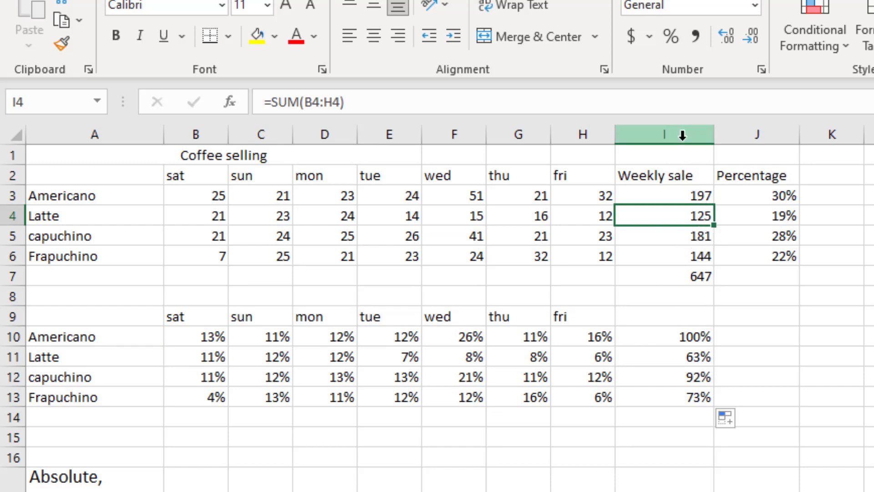
pyautogui.click(690, 190)
pyautogui.click(688, 136)
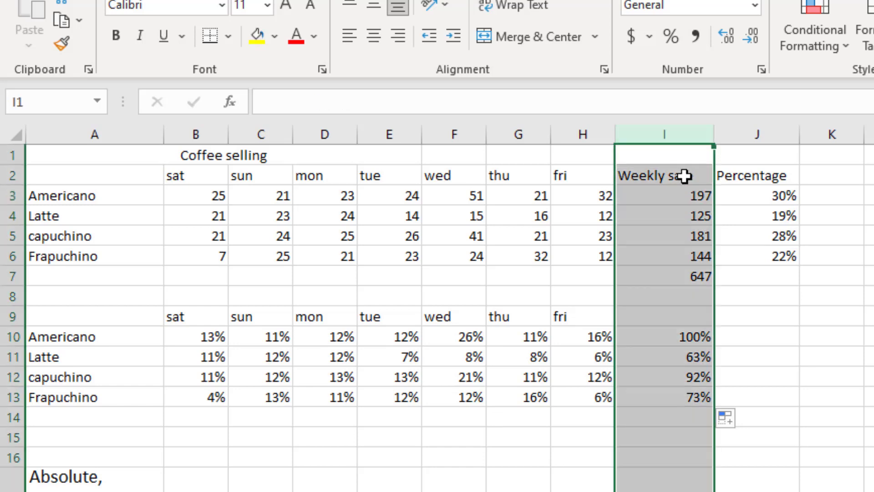
pyautogui.click(785, 299)
pyautogui.click(690, 219)
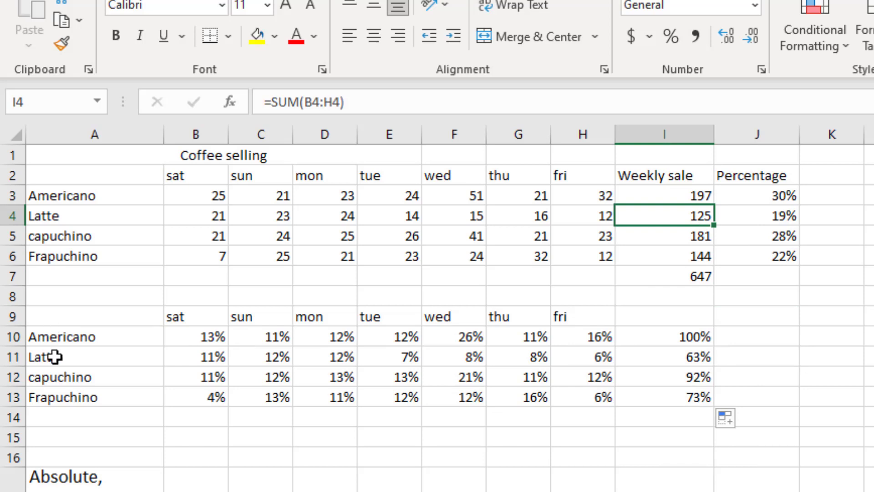
pyautogui.click(678, 236)
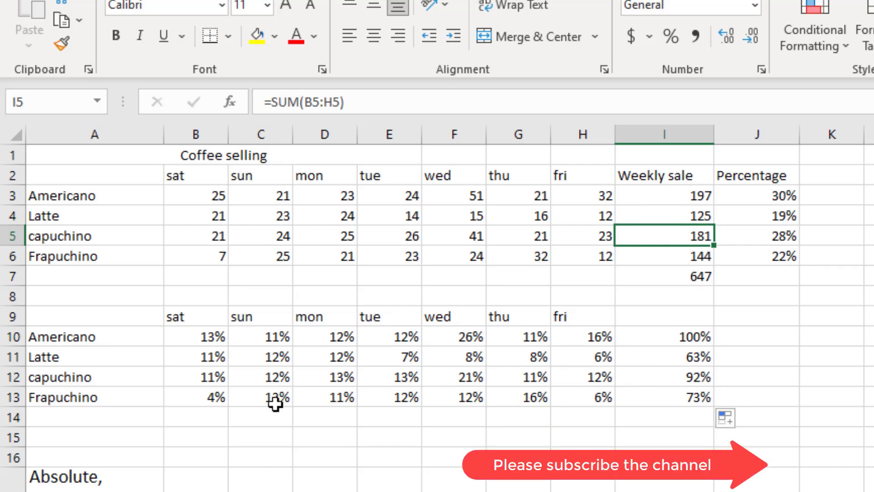
# Step: Change Americano's Saturday share formula in B10 to use a mixed reference, =B3/$I3
pyautogui.click(213, 338)
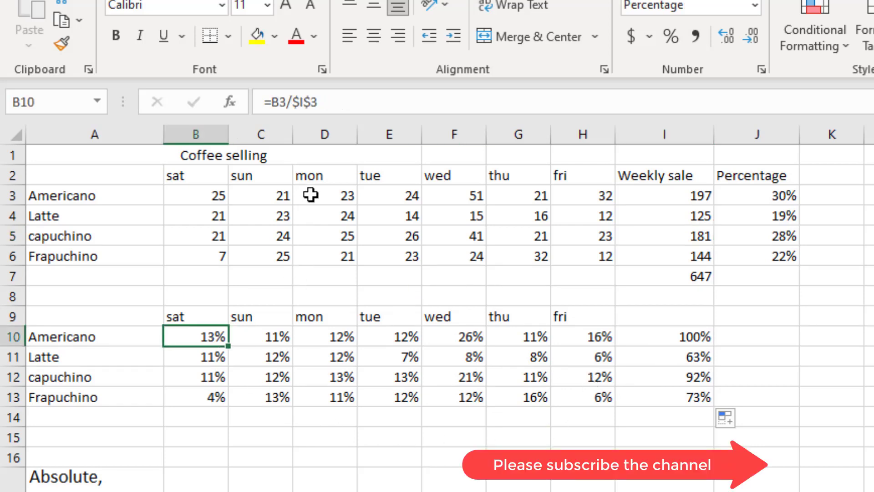
pyautogui.click(310, 103)
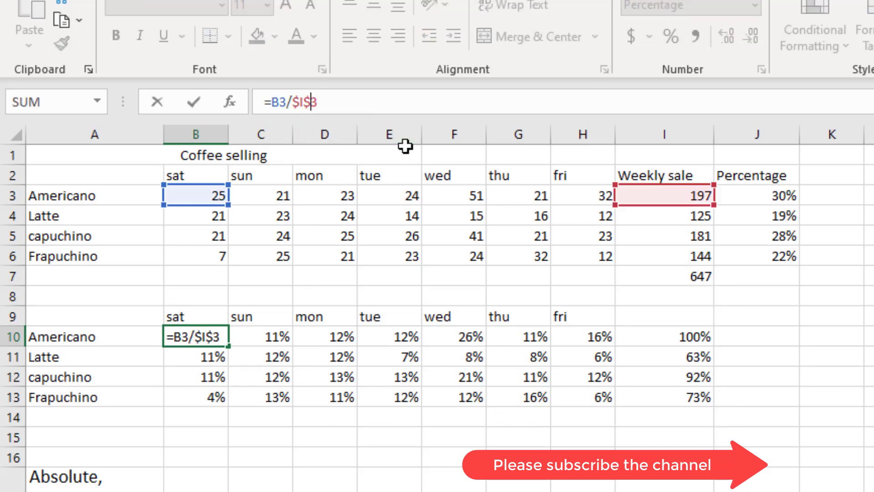
pyautogui.press('BackSpace')
pyautogui.press('Return')
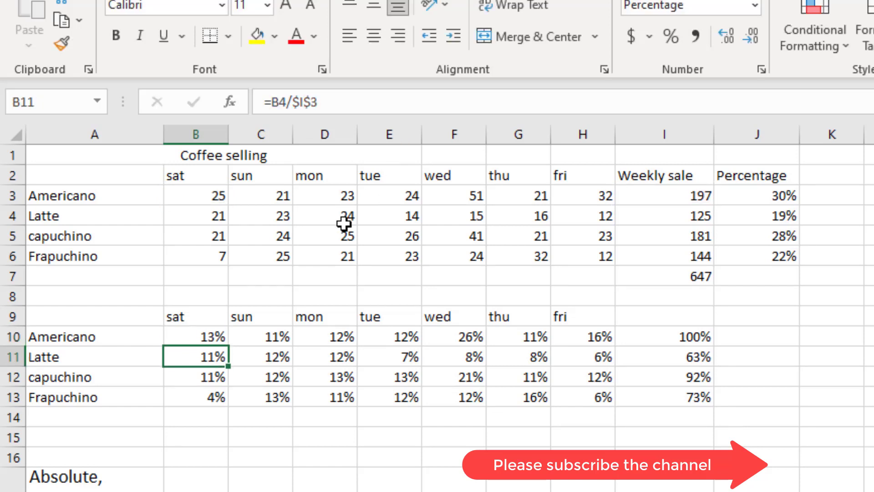
pyautogui.click(205, 337)
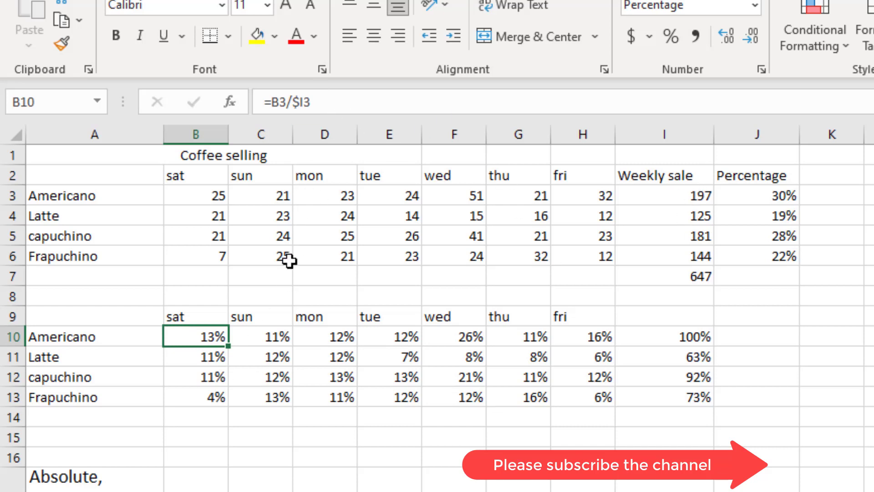
# Step: Fill the mixed-reference formula from B10 across to H10 and check the copied Friday formula
pyautogui.click(299, 344)
pyautogui.click(215, 339)
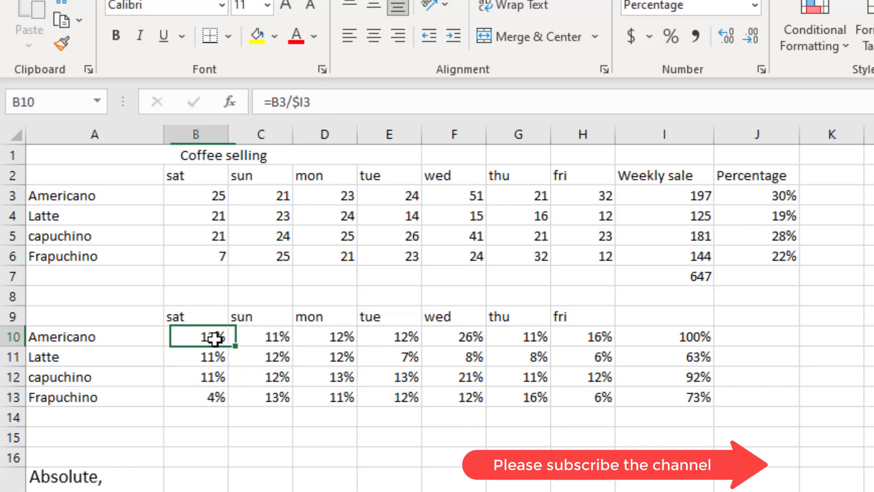
pyautogui.moveTo(229, 346); pyautogui.dragTo(611, 343)
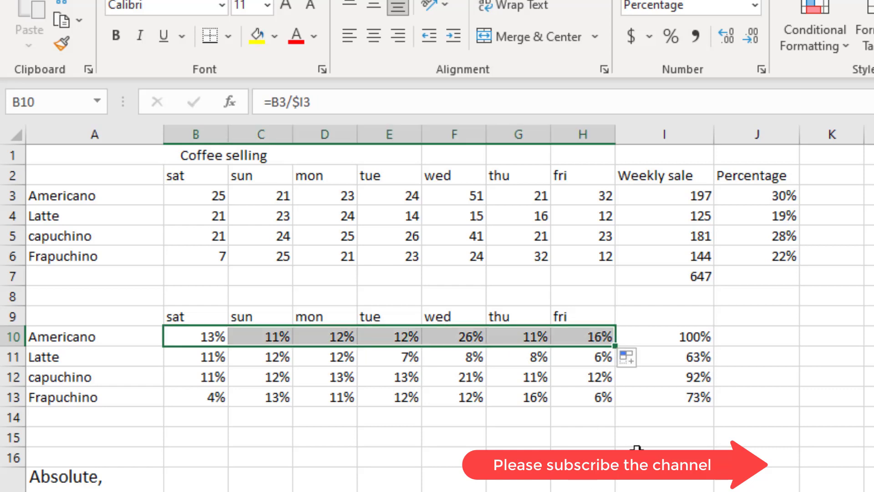
pyautogui.press('Tab')
pyautogui.click(583, 458)
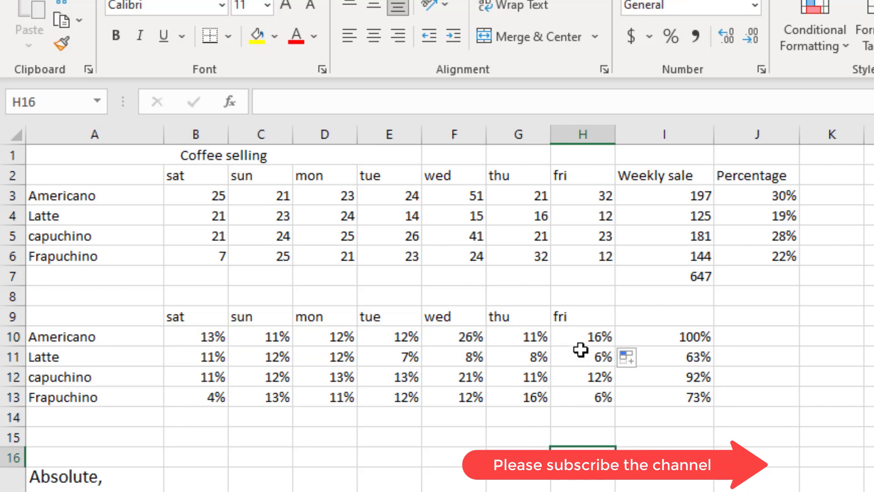
pyautogui.click(583, 337)
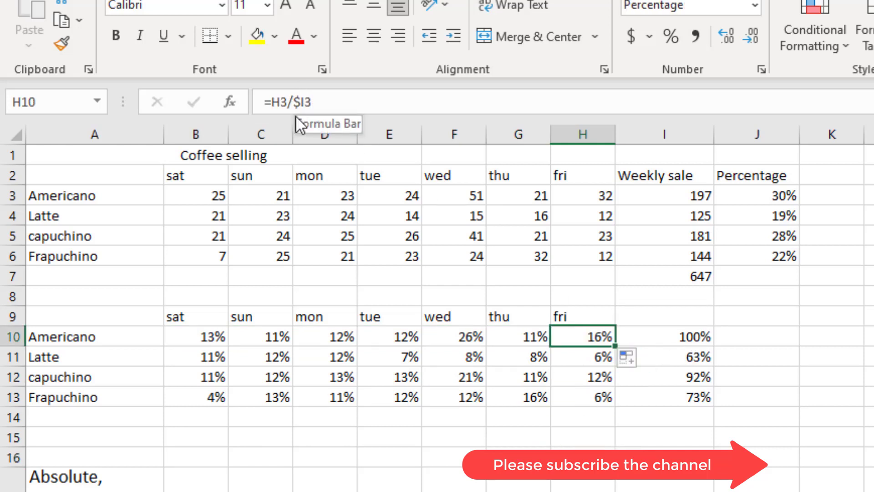
pyautogui.click(546, 442)
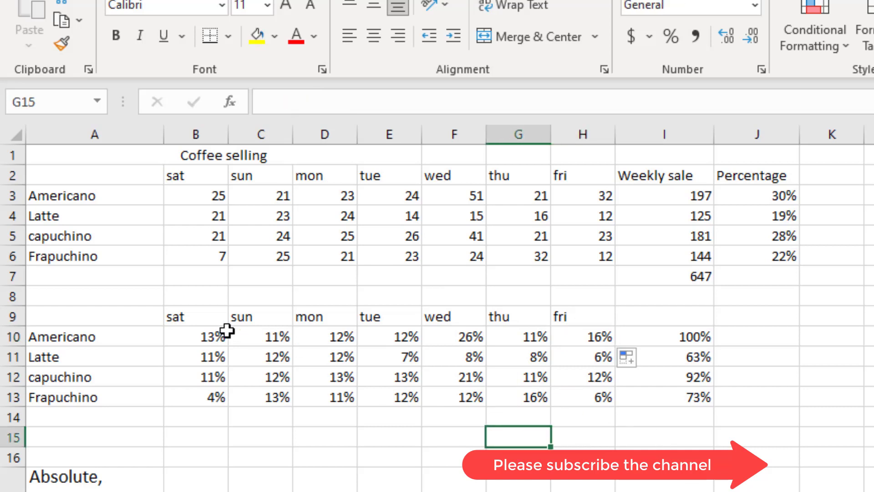
# Step: Fill Americano's mixed-reference formulas in B10:H10 down through row 13 for Latte, capuchino and Frapuchino
pyautogui.moveTo(226, 335); pyautogui.dragTo(597, 336)
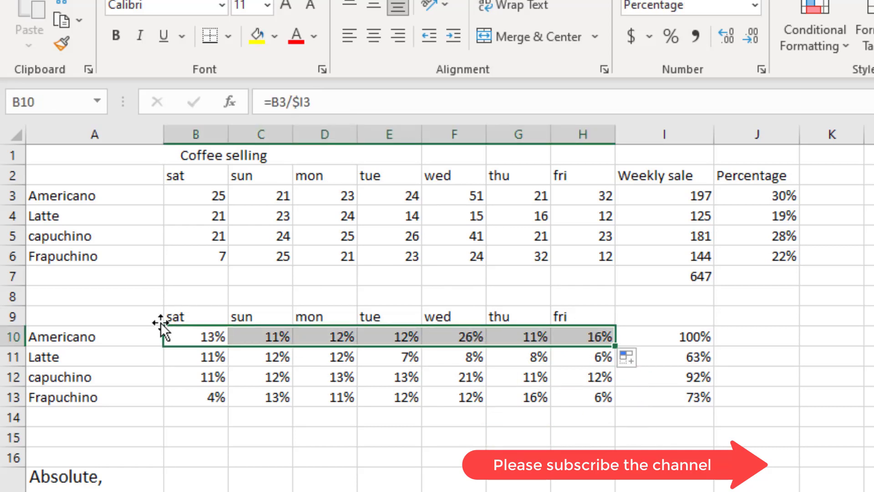
pyautogui.moveTo(615, 349); pyautogui.dragTo(614, 403)
pyautogui.click(603, 397)
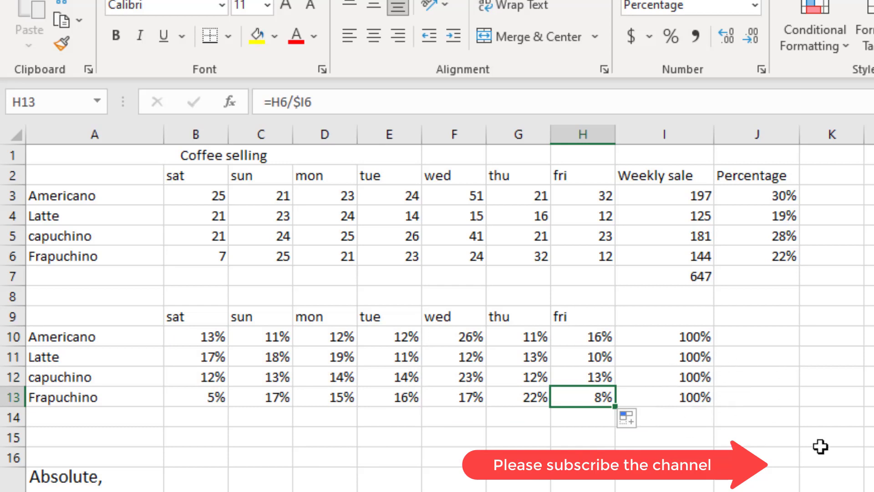
# Step: Examine Latte's share total and the share formulas in rows 11 to 13, comparing their references with the weekly sales in I3:I6
pyautogui.click(182, 362)
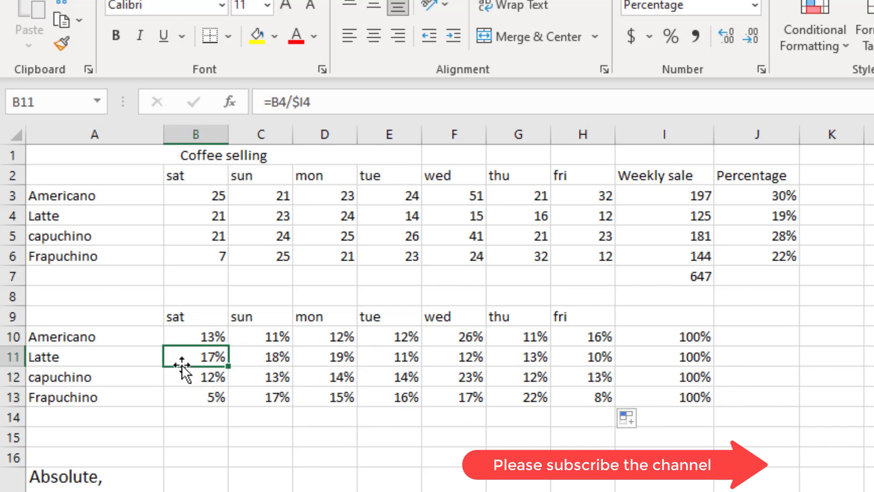
pyautogui.click(692, 360)
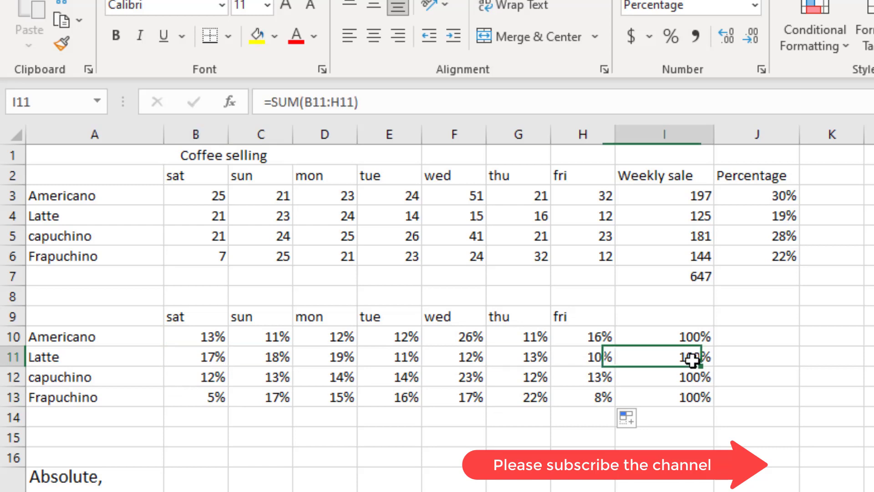
pyautogui.click(482, 364)
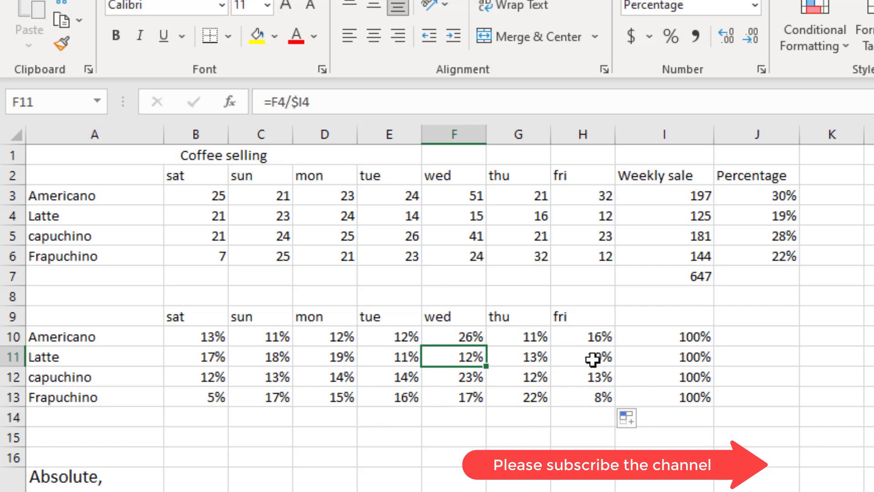
pyautogui.click(564, 358)
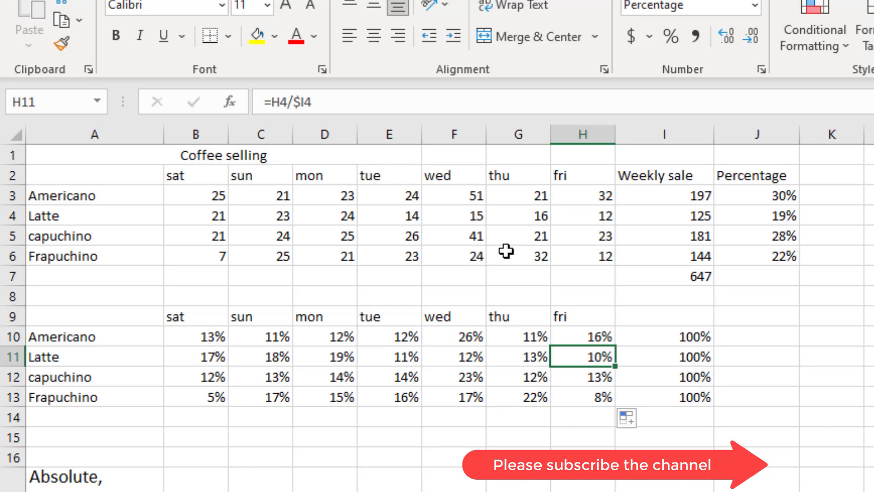
pyautogui.click(695, 192)
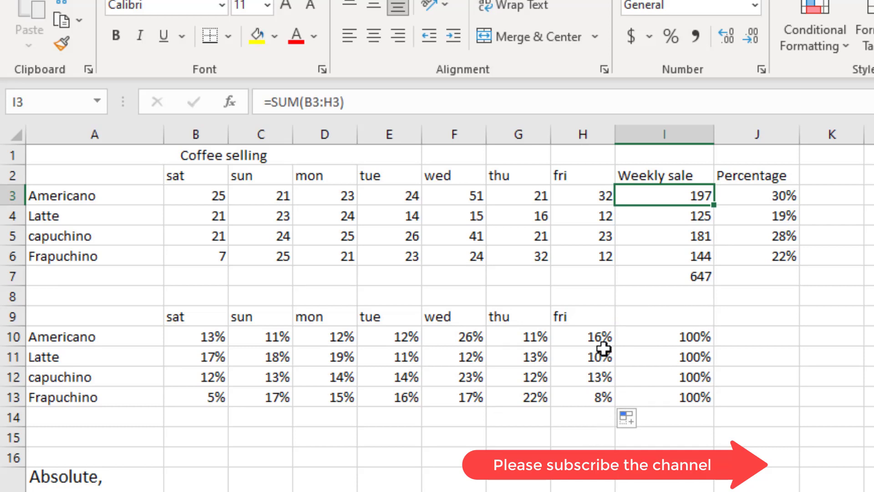
pyautogui.click(697, 218)
pyautogui.click(698, 237)
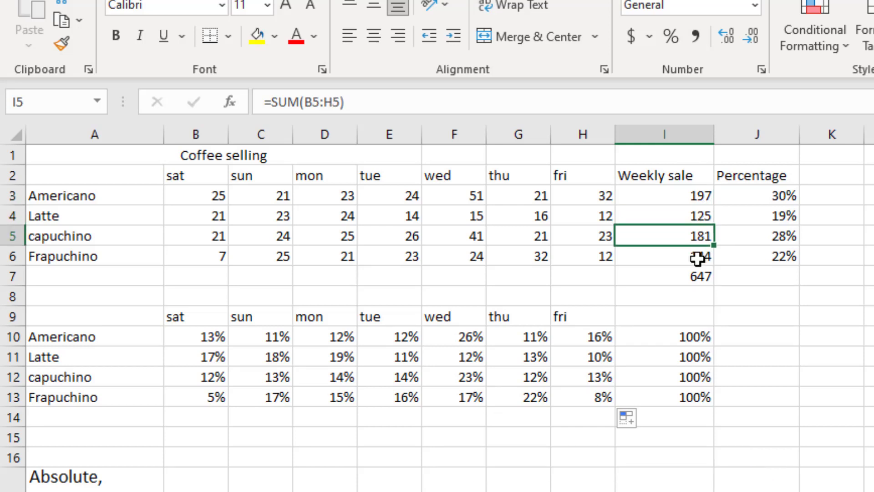
pyautogui.click(697, 258)
pyautogui.click(601, 357)
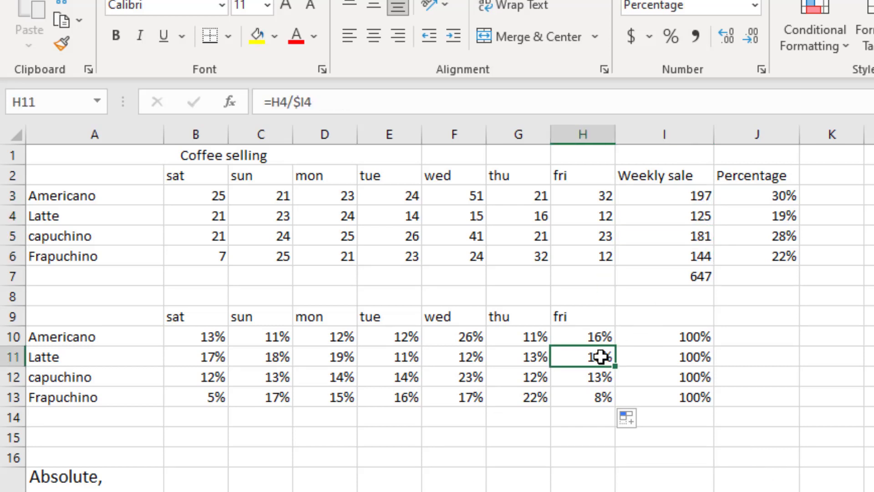
pyautogui.click(601, 378)
pyautogui.click(598, 397)
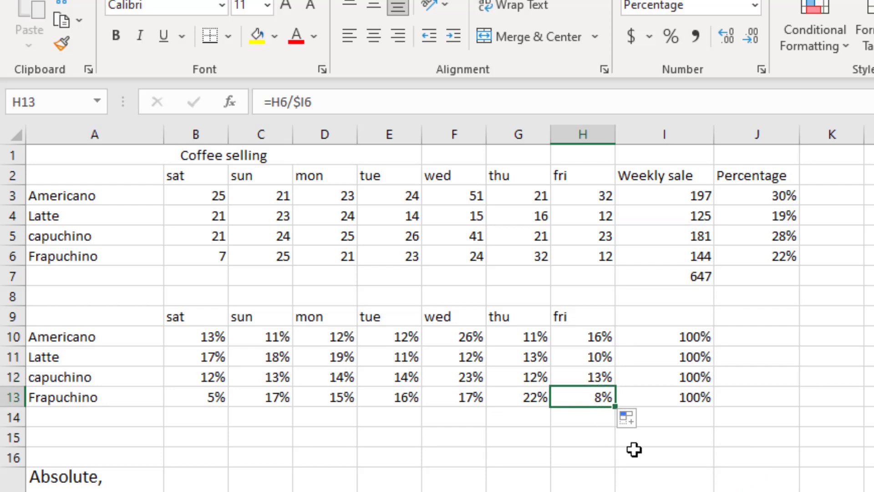
pyautogui.click(681, 442)
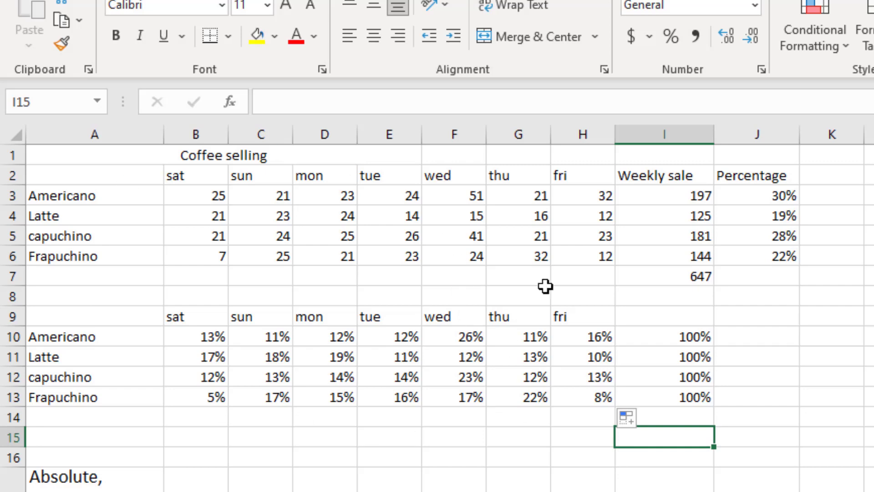
pyautogui.click(412, 195)
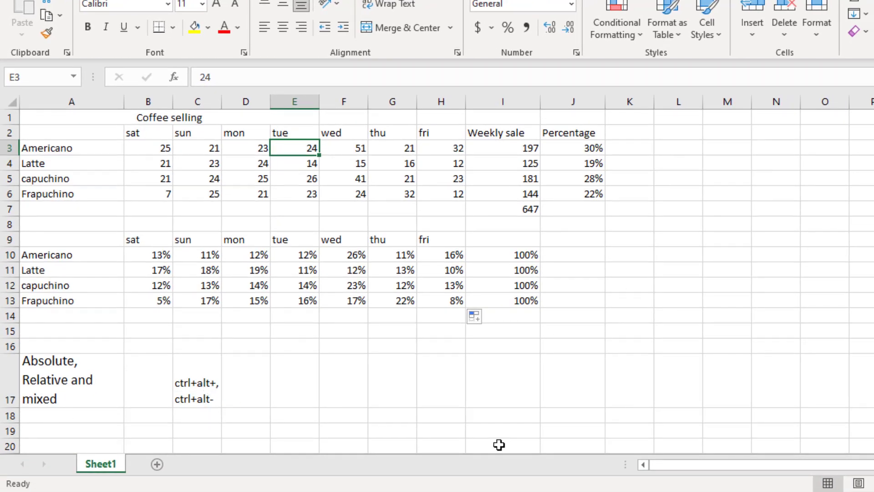
pyautogui.scroll(3, 499, 444)
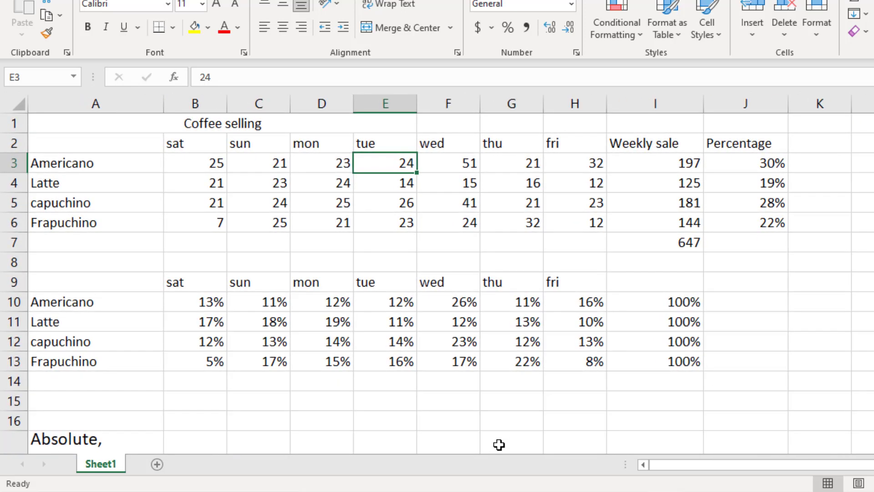
pyautogui.scroll(-4, 499, 445)
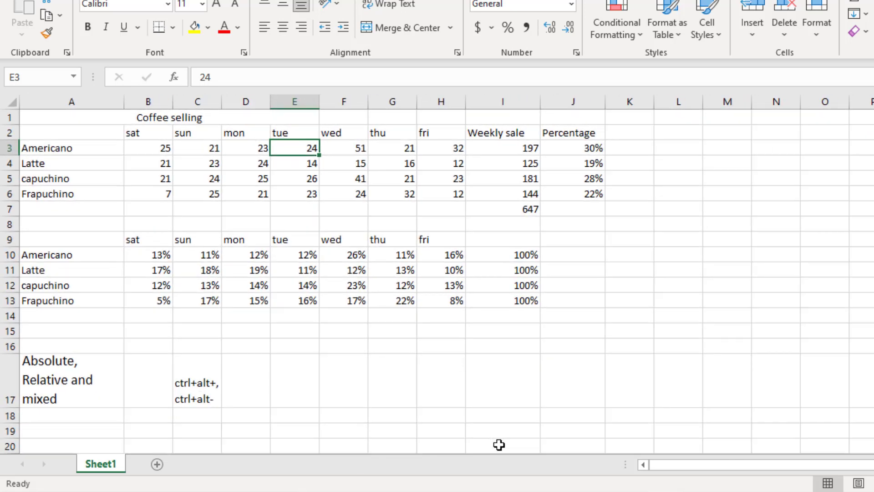
pyautogui.scroll(4, 499, 445)
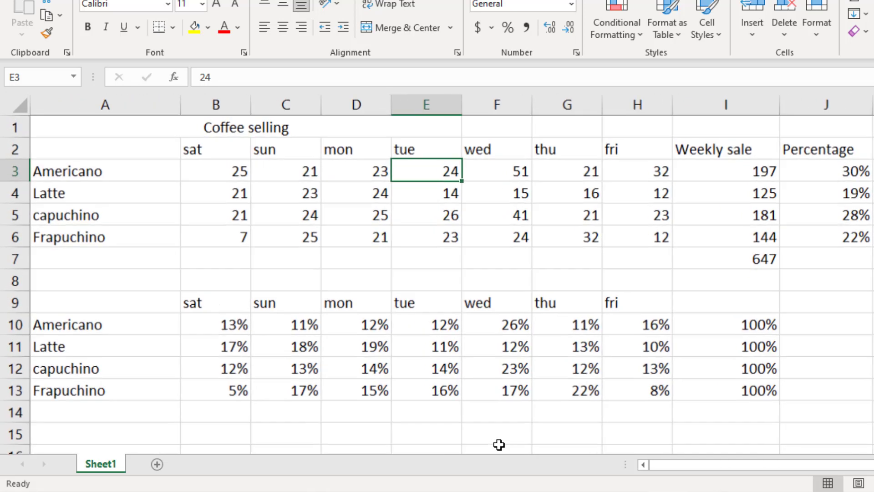